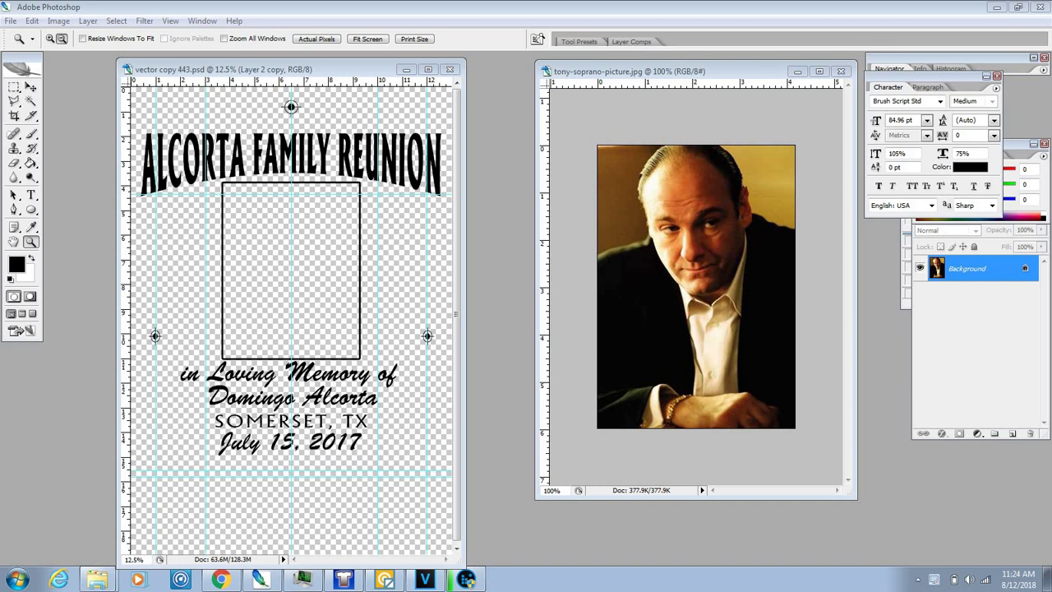
Examine the tony-soprano-picture.jpg portrait at 200% beside the reunion design, and return it to 100%
{"action": "left_click", "coordinate": [545, 72]}
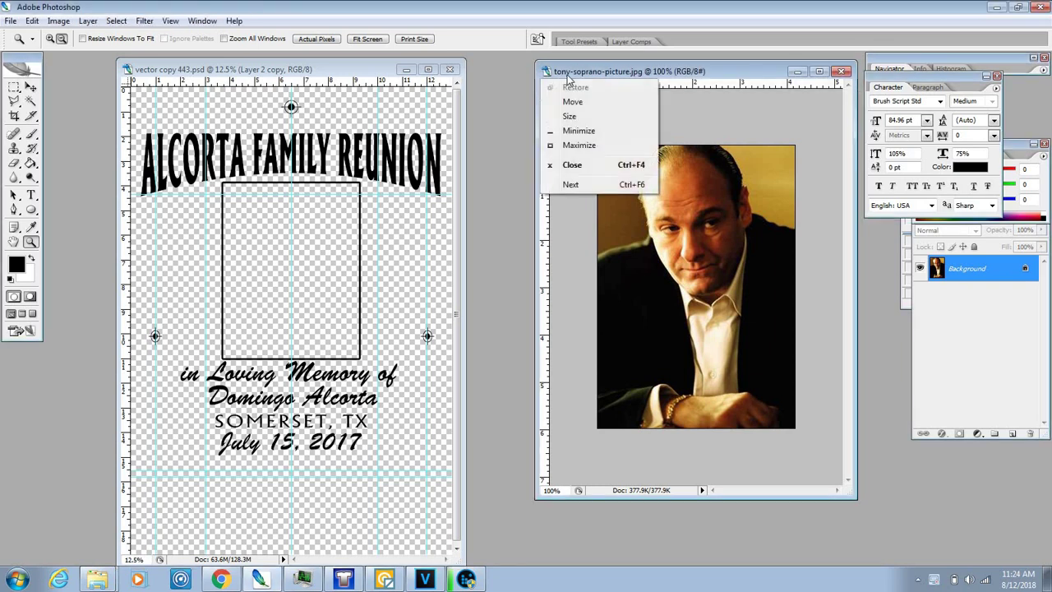
{"action": "left_click", "coordinate": [570, 74]}
{"action": "left_click_drag", "start_coordinate": [570, 74], "coordinate": [481, 43]}
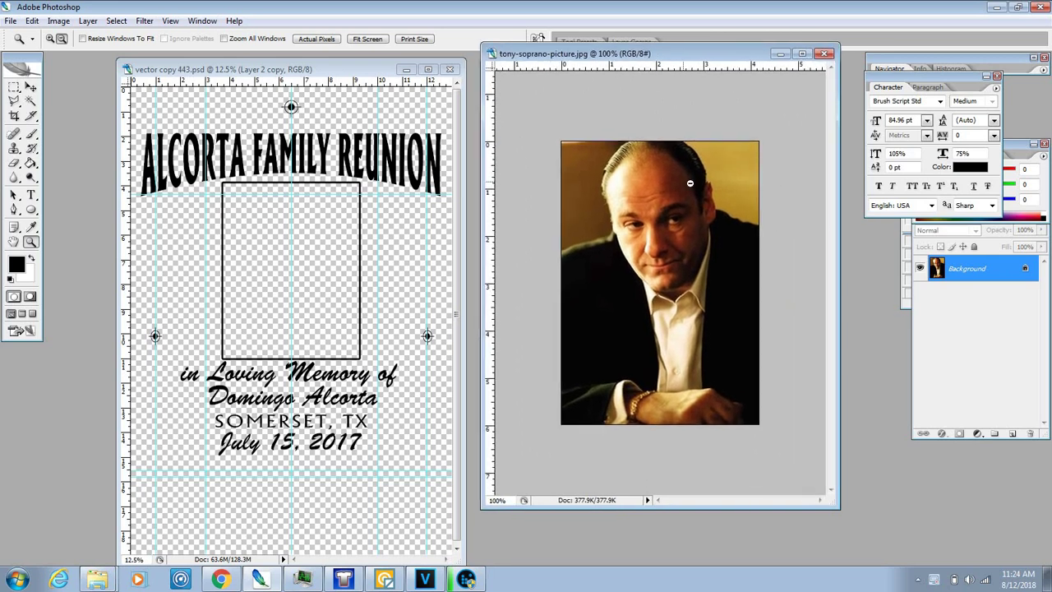
{"action": "left_click", "coordinate": [50, 39]}
{"action": "left_click", "coordinate": [667, 239]}
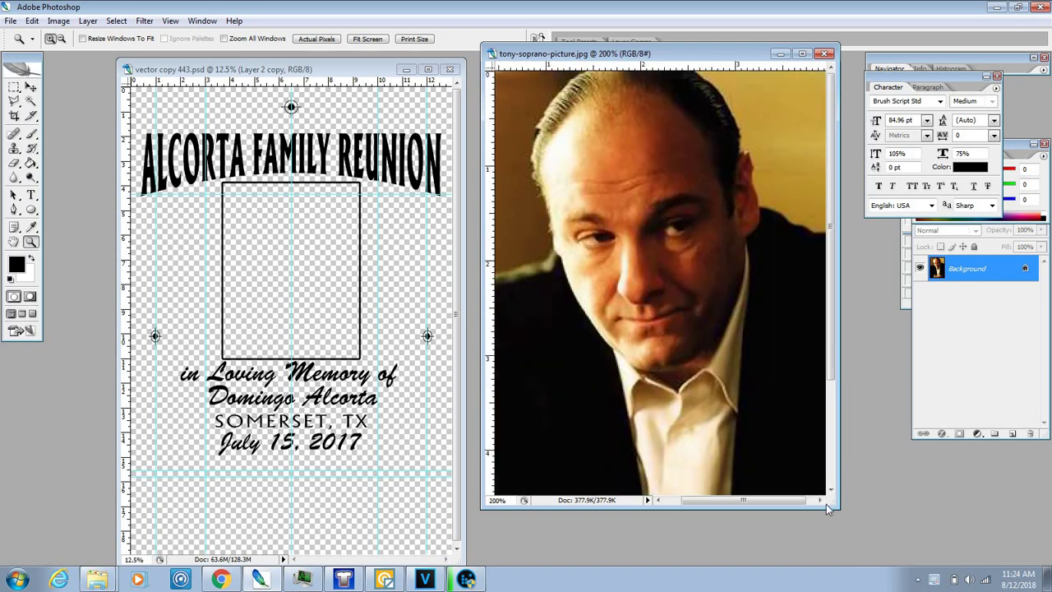
{"action": "left_click_drag", "start_coordinate": [831, 506], "coordinate": [963, 591]}
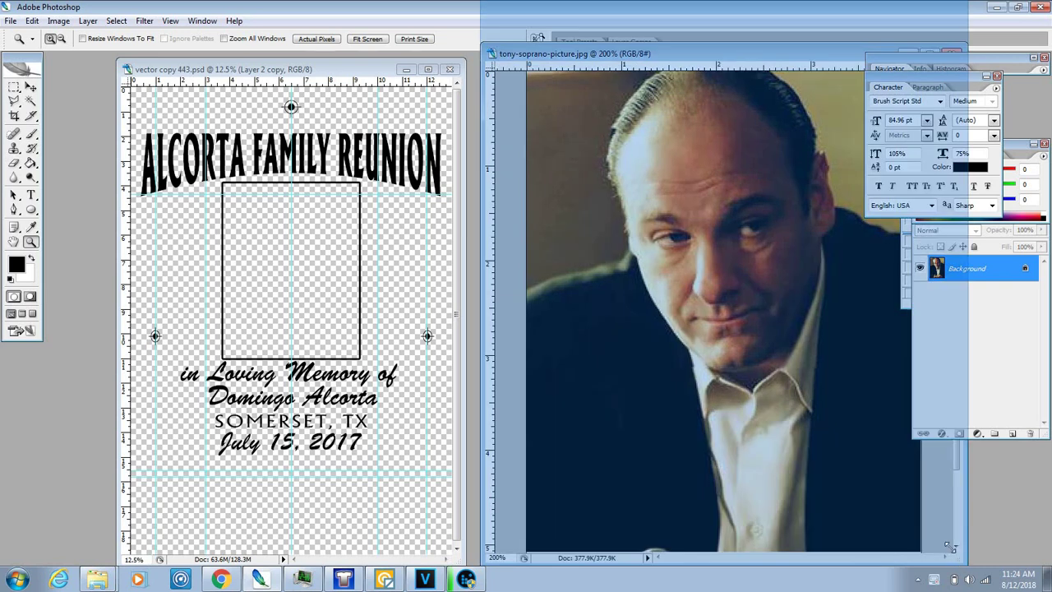
{"action": "left_click_drag", "start_coordinate": [626, 61], "coordinate": [626, 21]}
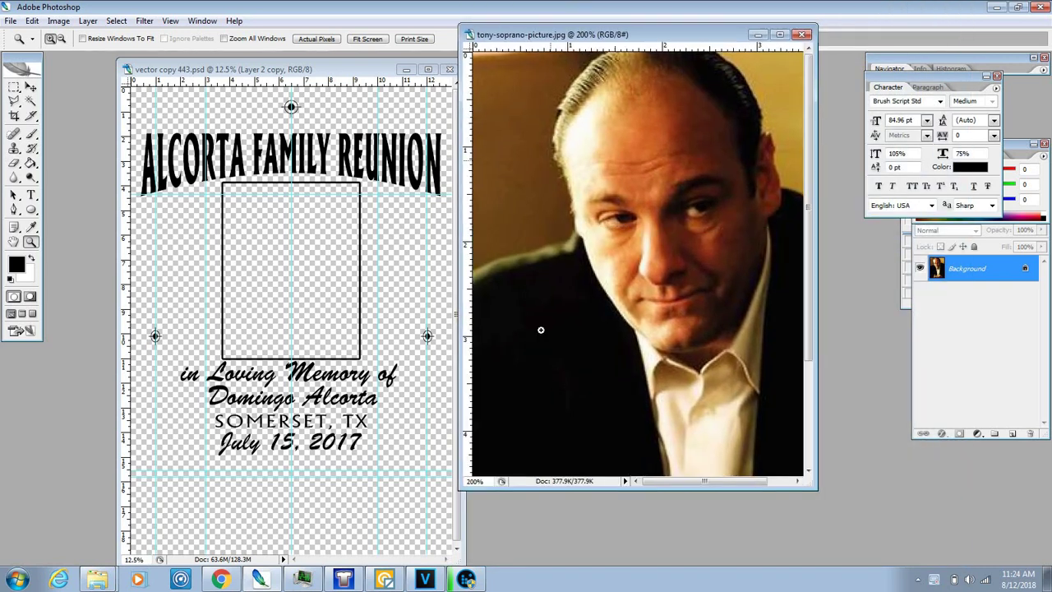
{"action": "left_click_drag", "start_coordinate": [810, 488], "coordinate": [904, 533]}
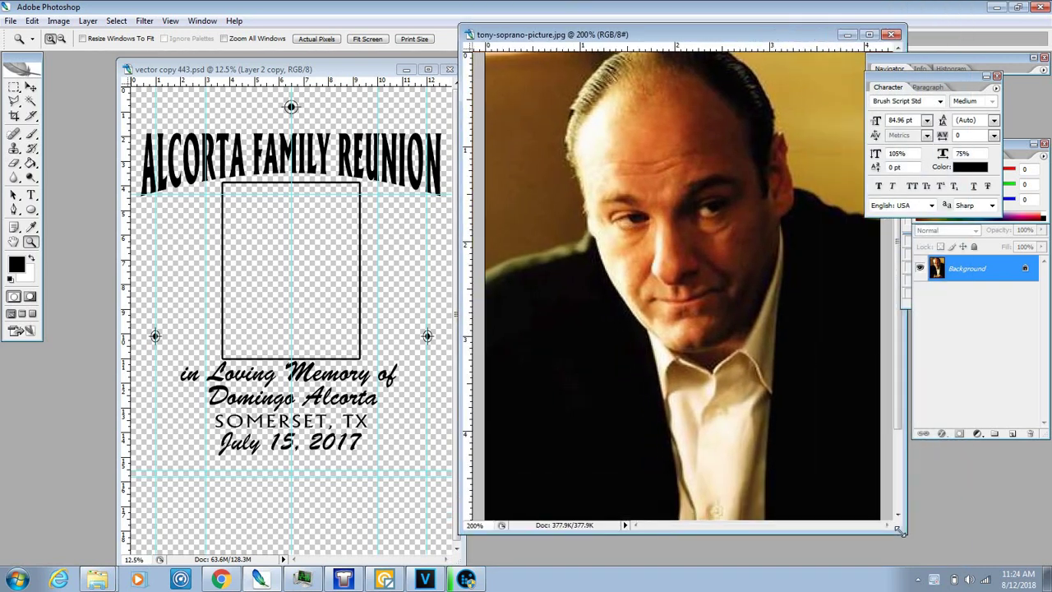
{"action": "left_click", "coordinate": [62, 40]}
{"action": "left_click", "coordinate": [753, 219]}
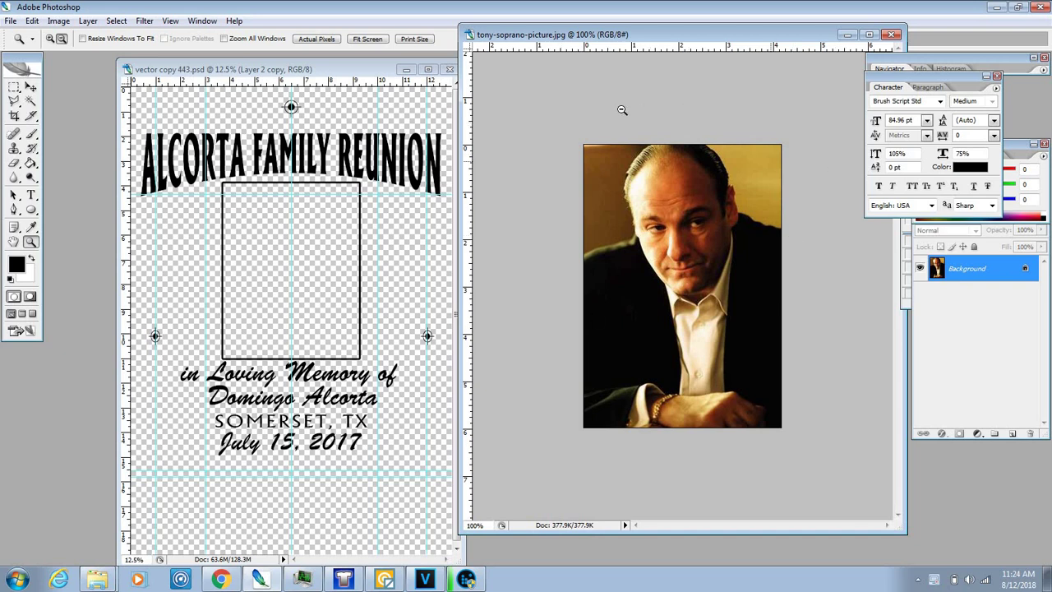
Convert the portrait photo to Grayscale mode, discarding its color information
{"action": "left_click", "coordinate": [59, 21]}
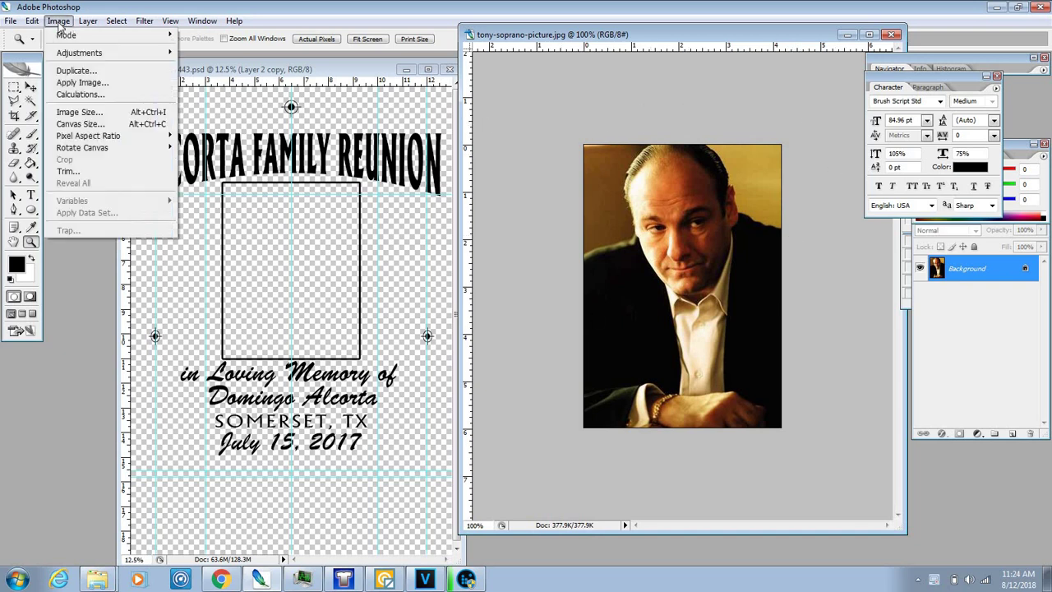
{"action": "mouse_move", "coordinate": [64, 36]}
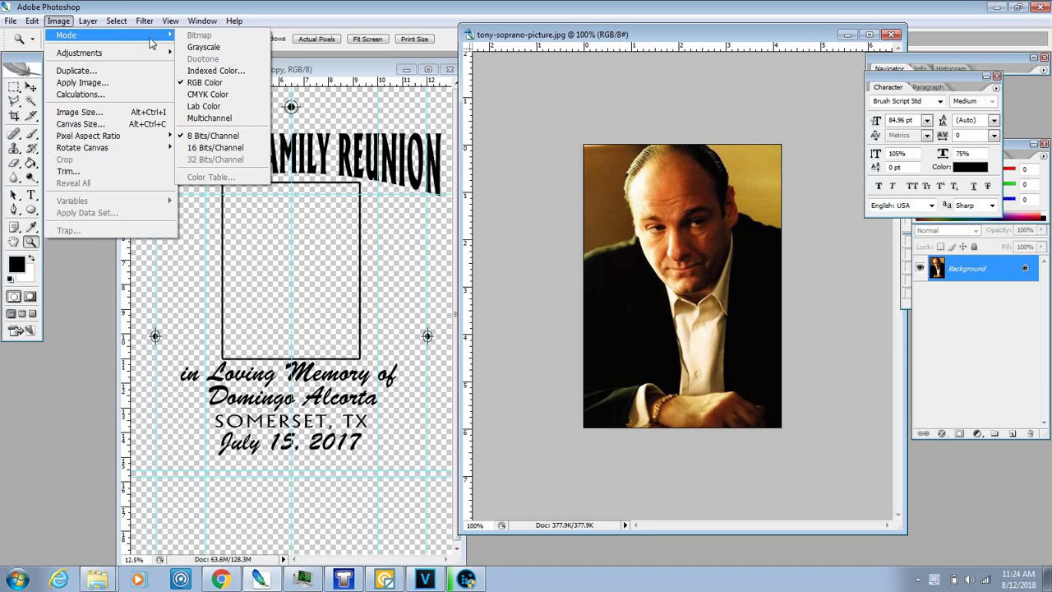
{"action": "left_click", "coordinate": [193, 49]}
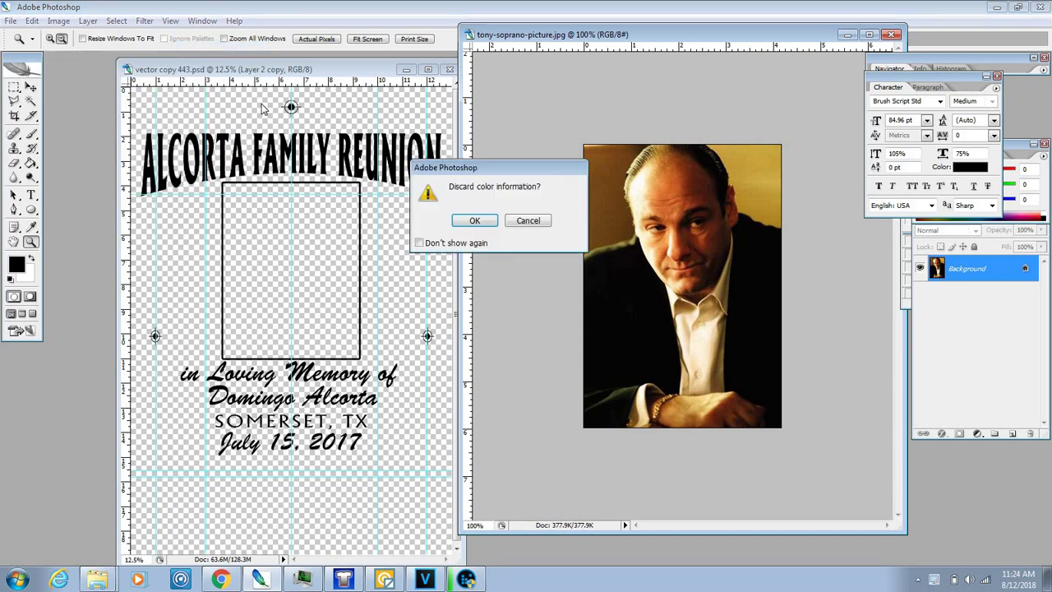
{"action": "left_click", "coordinate": [473, 230]}
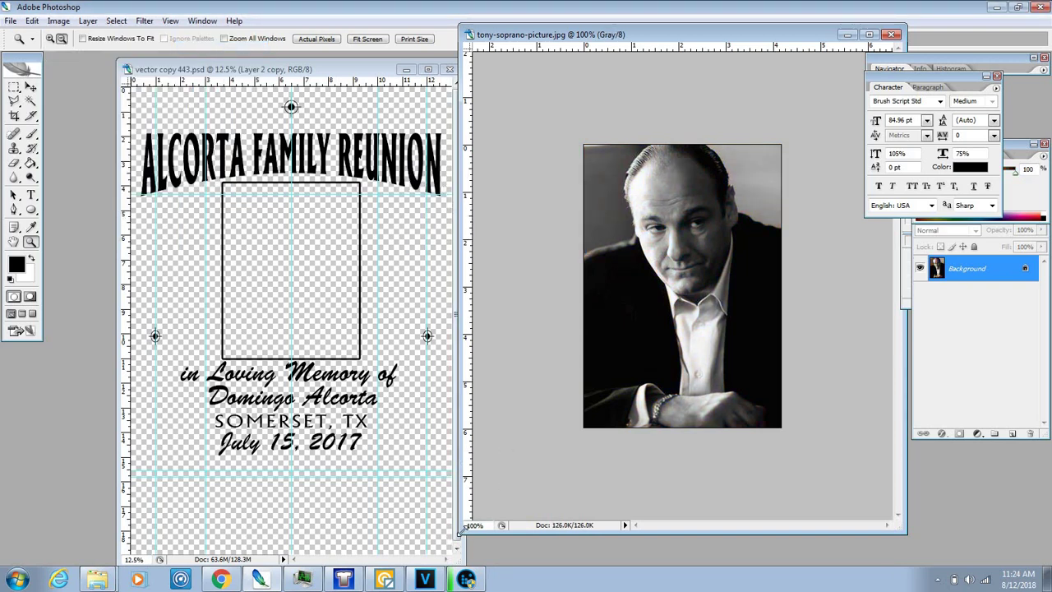
Inspect the grayscale portrait at 200% and review the color mode options available for it
{"action": "left_click_drag", "start_coordinate": [461, 530], "coordinate": [577, 449]}
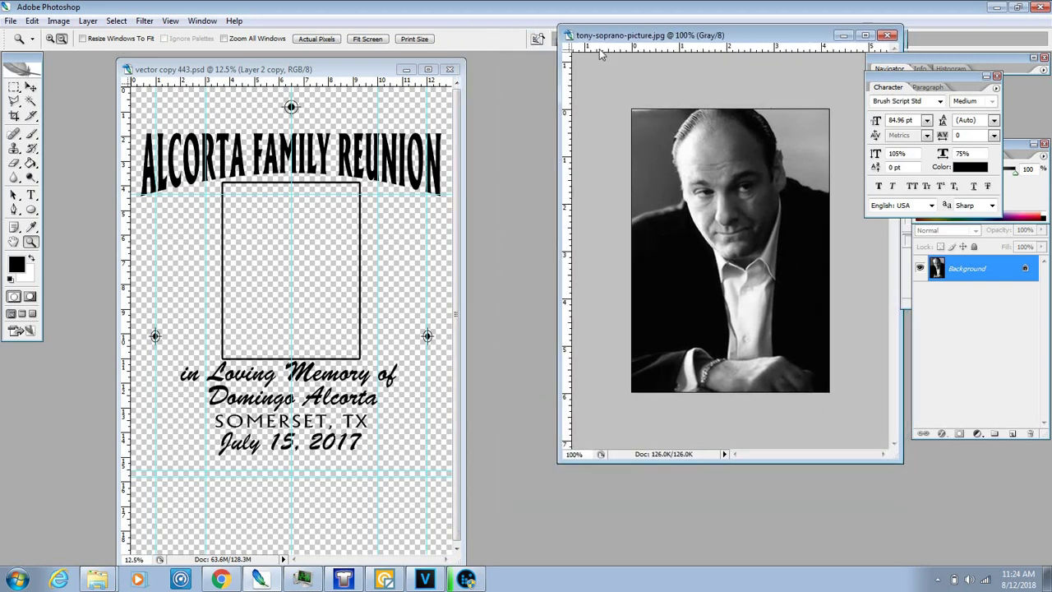
{"action": "left_click_drag", "start_coordinate": [672, 39], "coordinate": [590, 64]}
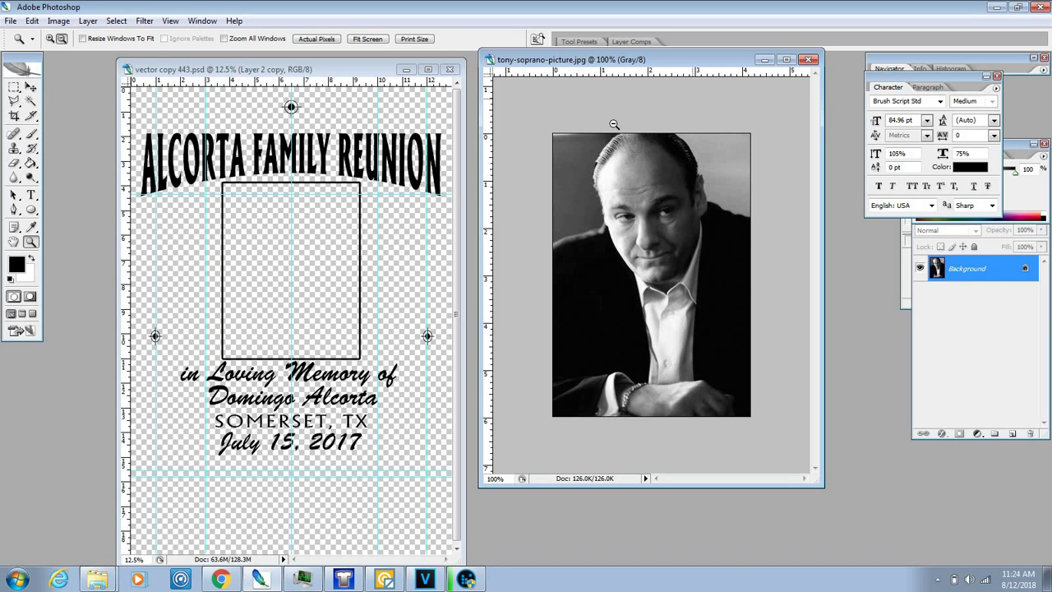
{"action": "left_click", "coordinate": [50, 39]}
{"action": "left_click", "coordinate": [618, 208]}
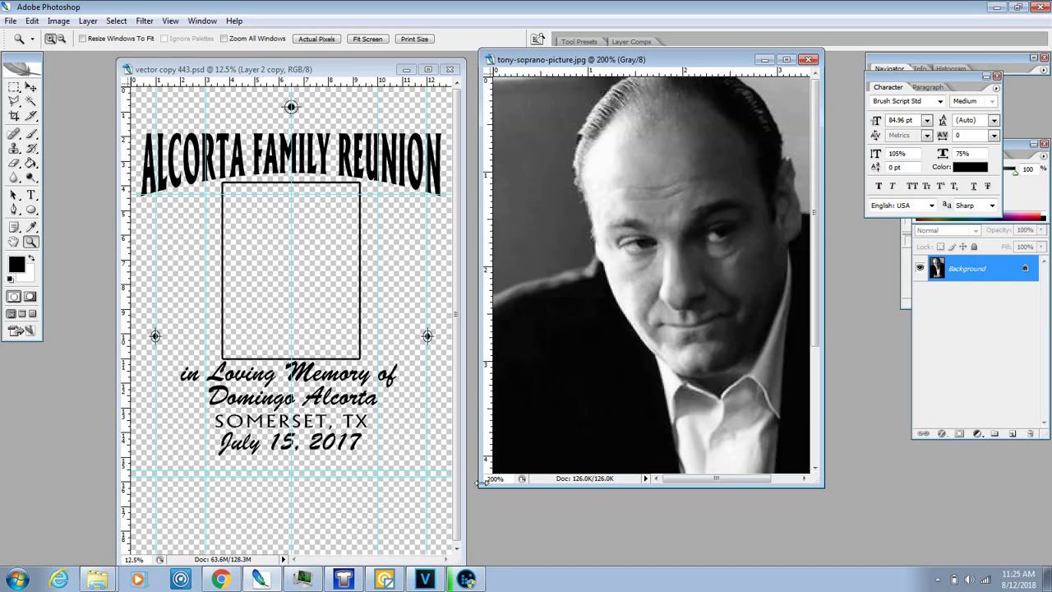
{"action": "left_click_drag", "start_coordinate": [479, 489], "coordinate": [405, 550]}
{"action": "left_click", "coordinate": [59, 22]}
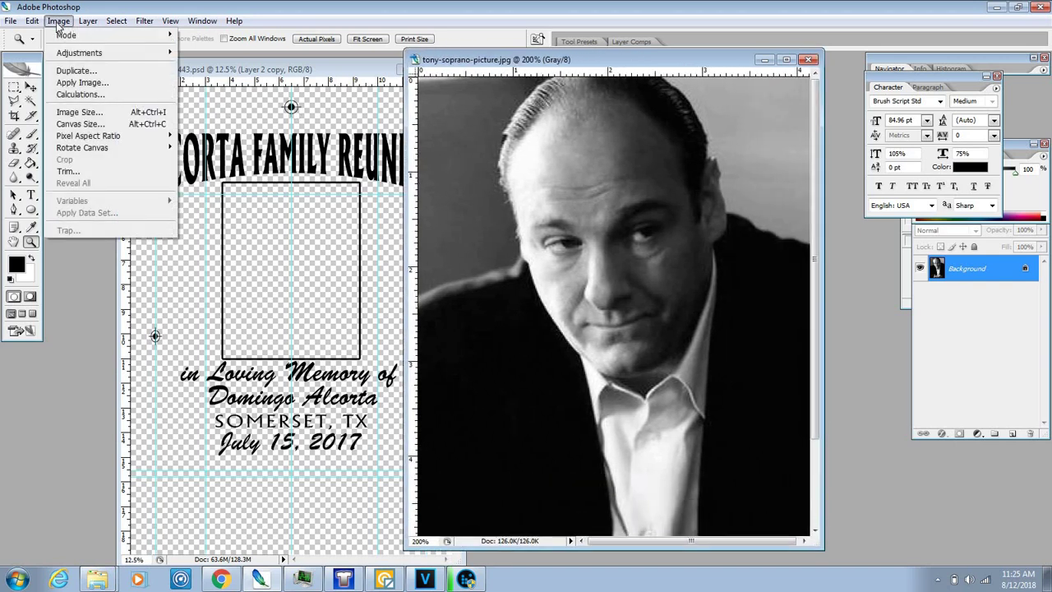
{"action": "mouse_move", "coordinate": [65, 38]}
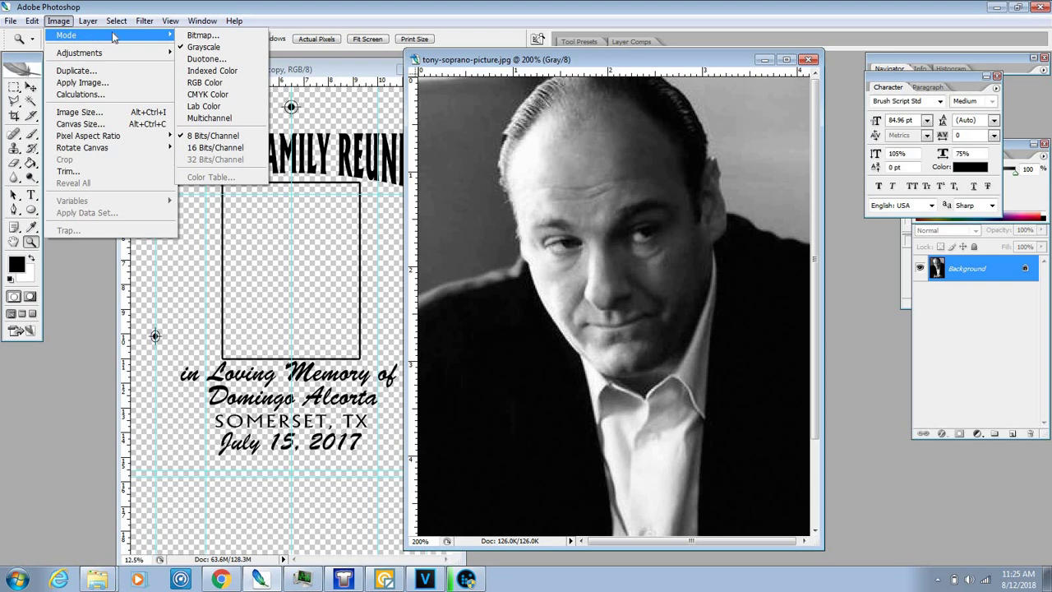
{"action": "left_click", "coordinate": [425, 62]}
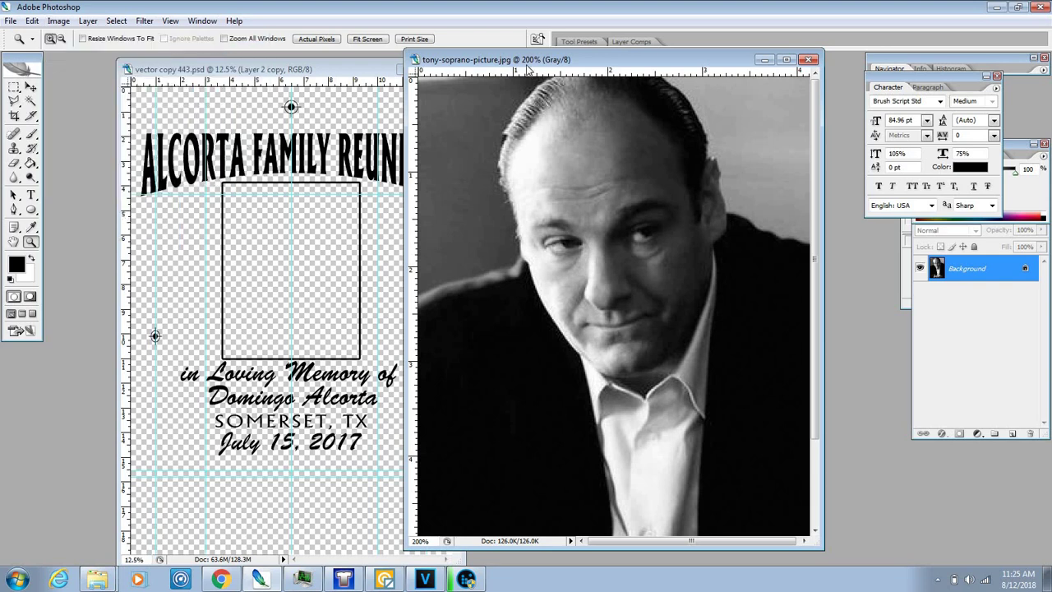
Resize the portrait to 300 pixels/inch resolution and a height of 8 inches with constrained proportions
{"action": "right_click", "coordinate": [611, 62]}
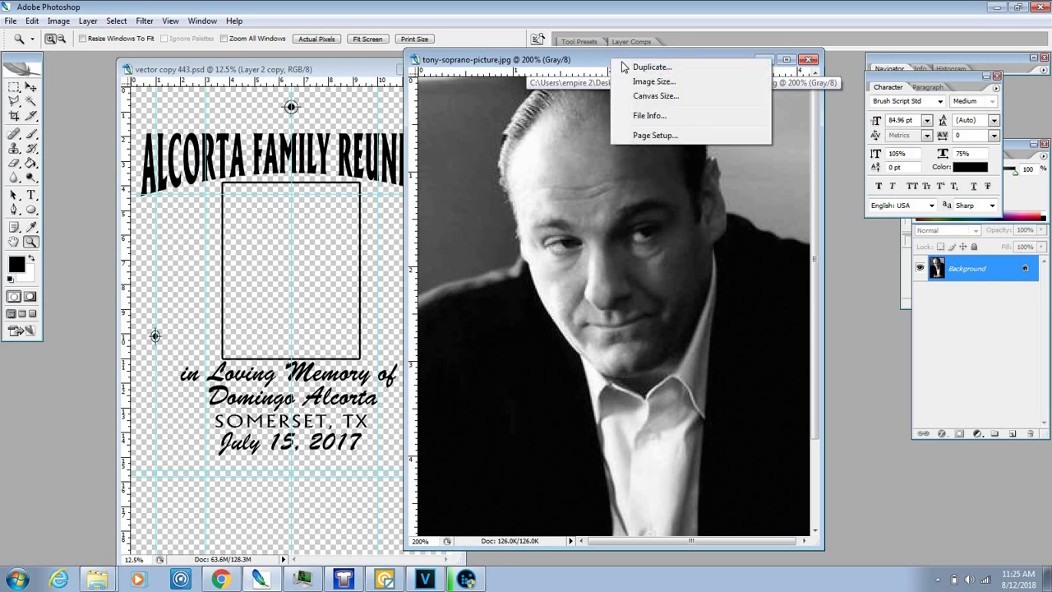
{"action": "left_click", "coordinate": [642, 82]}
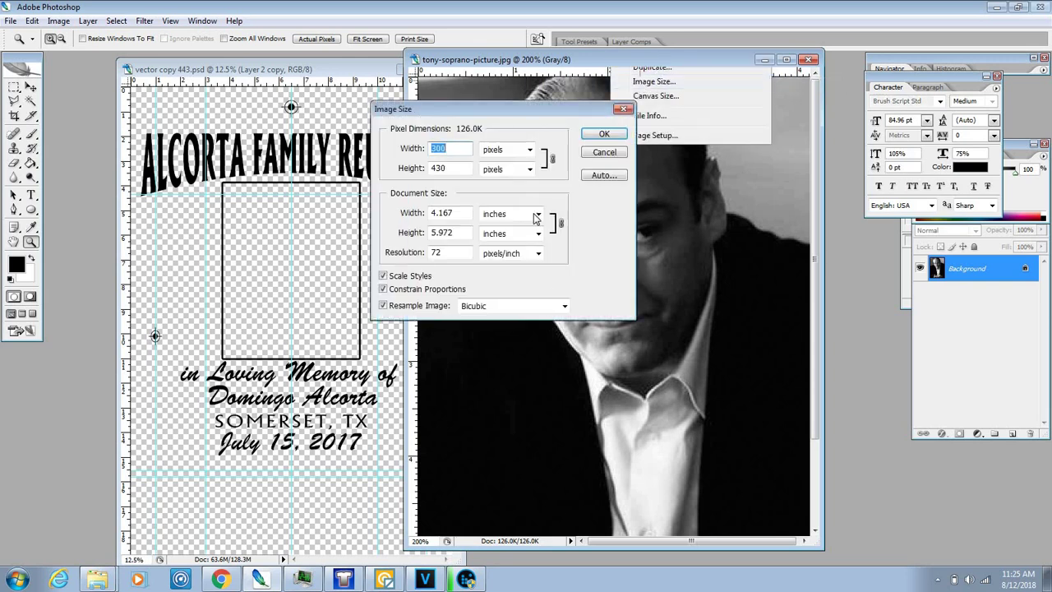
{"action": "double_click", "coordinate": [456, 251]}
{"action": "type", "text": "3000"}
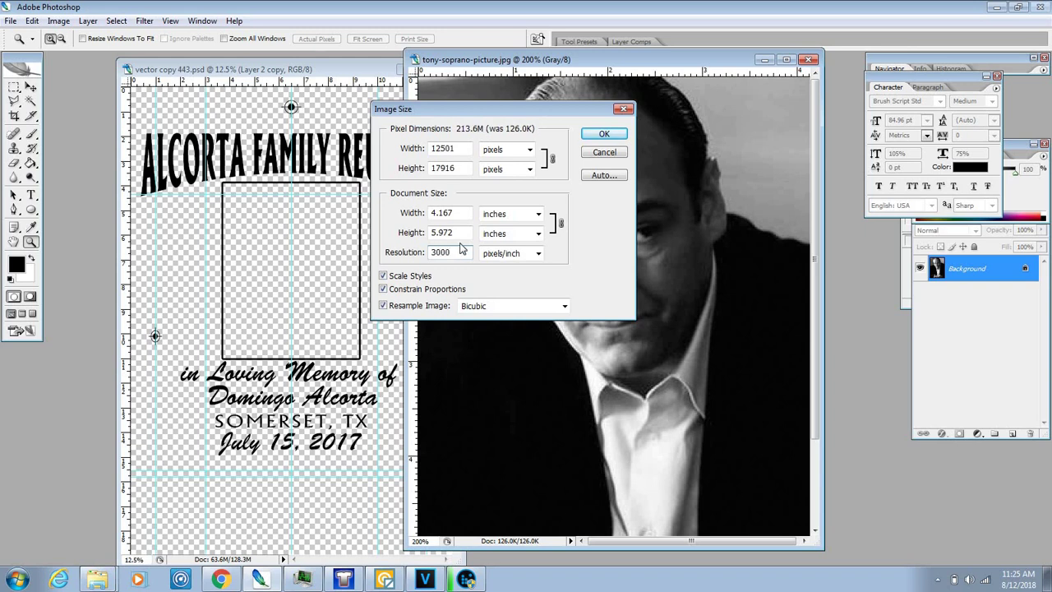
{"action": "key", "text": "BackSpace"}
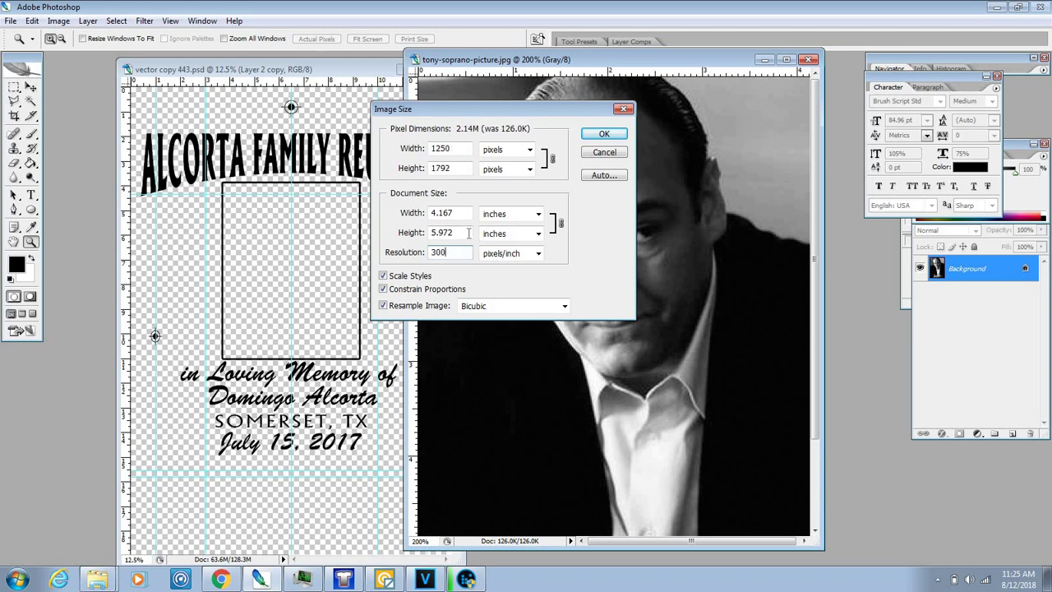
{"action": "double_click", "coordinate": [465, 233]}
{"action": "type", "text": "8"}
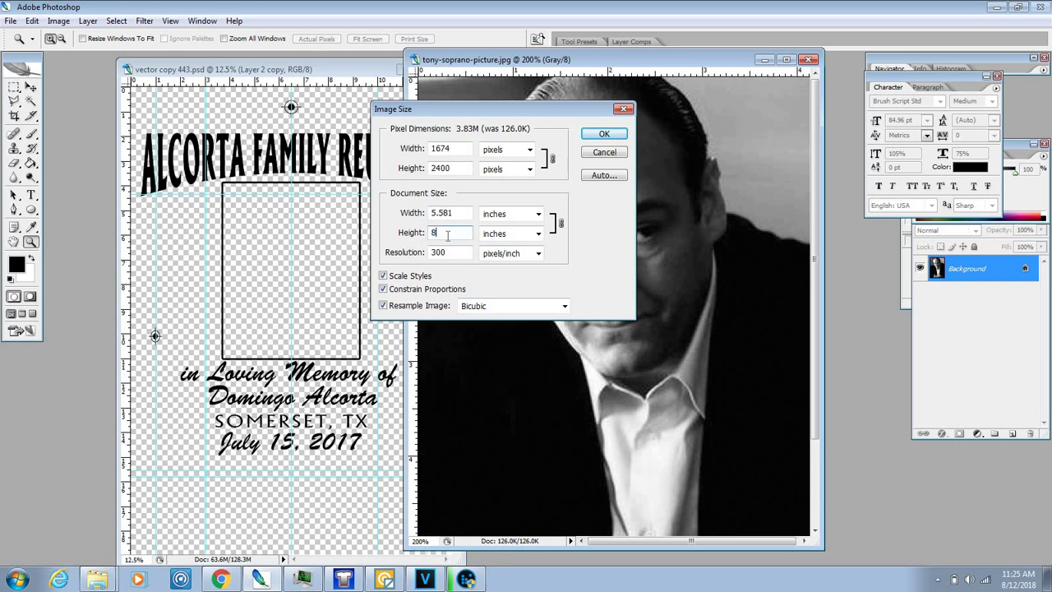
{"action": "left_click", "coordinate": [615, 134]}
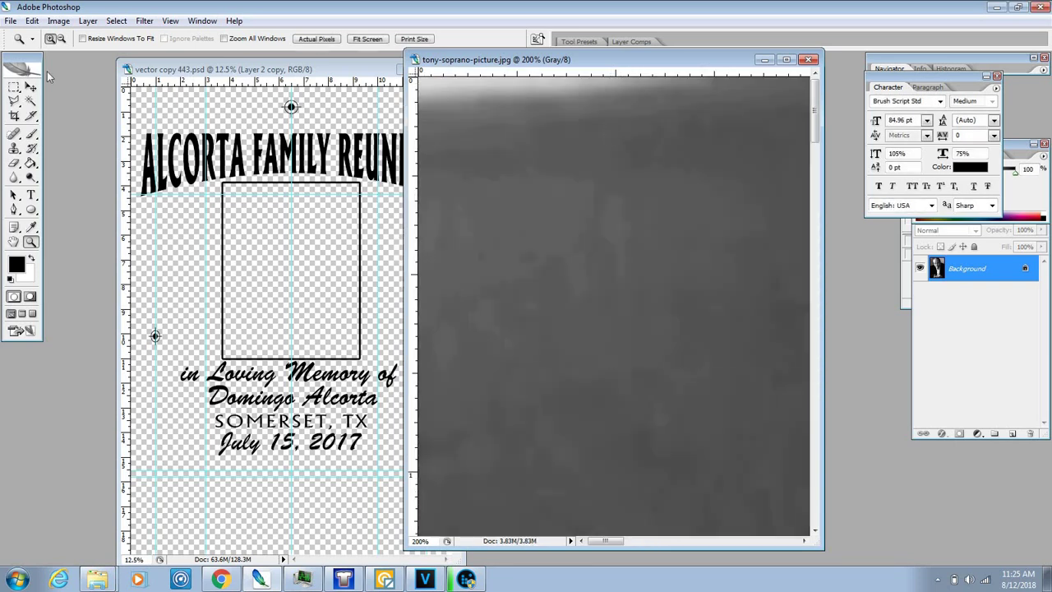
Start a Levels adjustment on the portrait and lower the white input level to 231
{"action": "left_click", "coordinate": [61, 39]}
{"action": "left_click", "coordinate": [535, 287]}
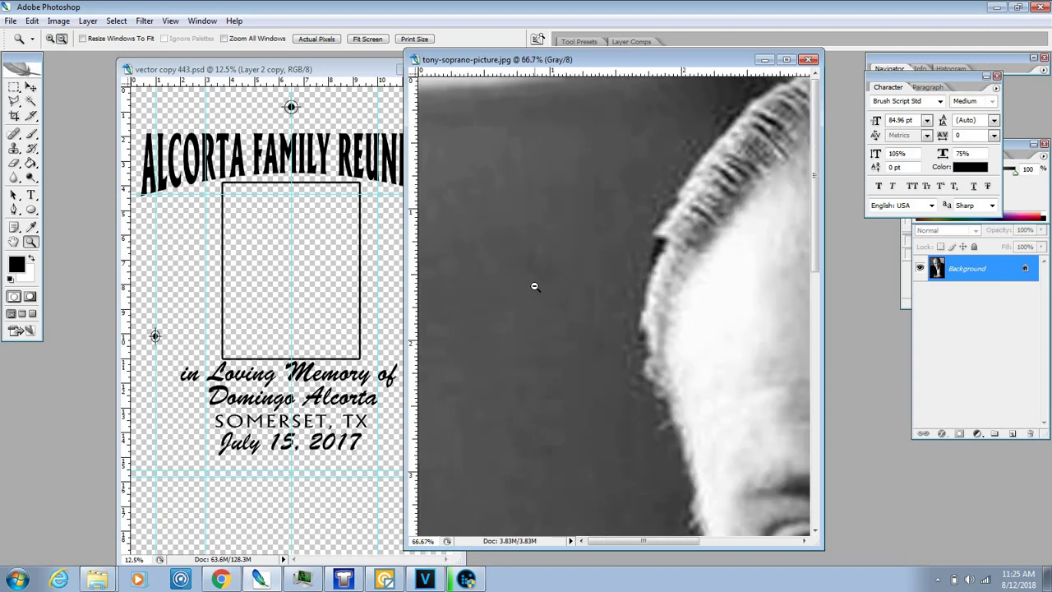
{"action": "left_click", "coordinate": [534, 286]}
{"action": "left_click", "coordinate": [534, 286]}
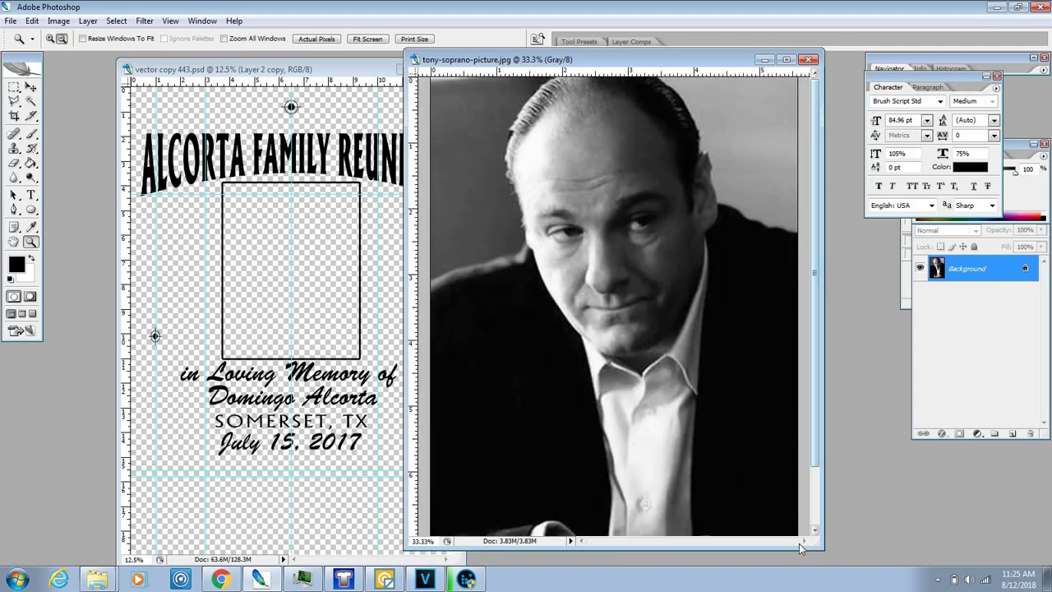
{"action": "left_click_drag", "start_coordinate": [817, 546], "coordinate": [859, 553]}
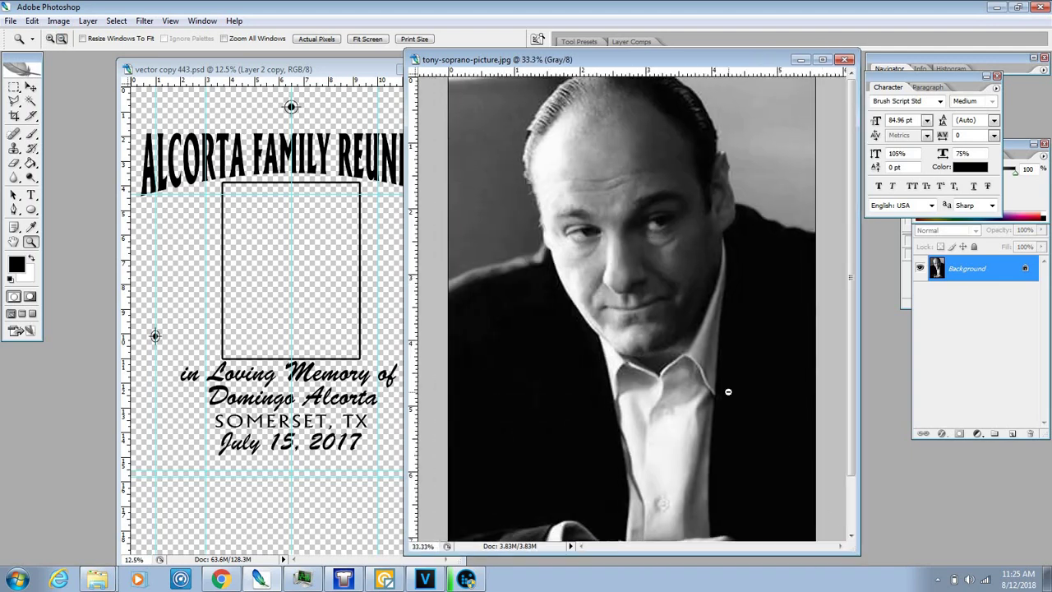
{"action": "left_click", "coordinate": [87, 21]}
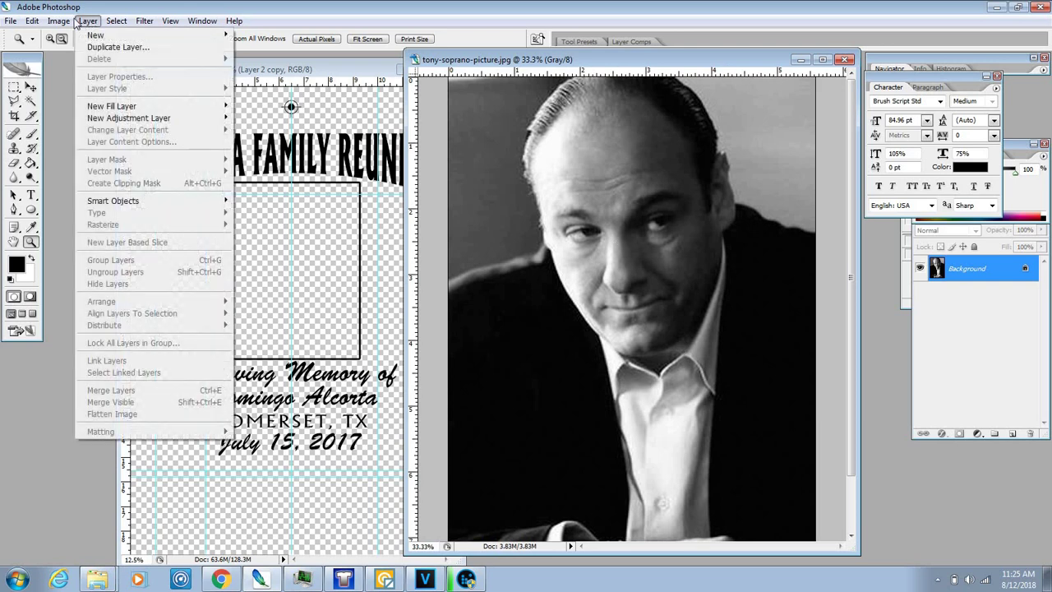
{"action": "mouse_move", "coordinate": [82, 56]}
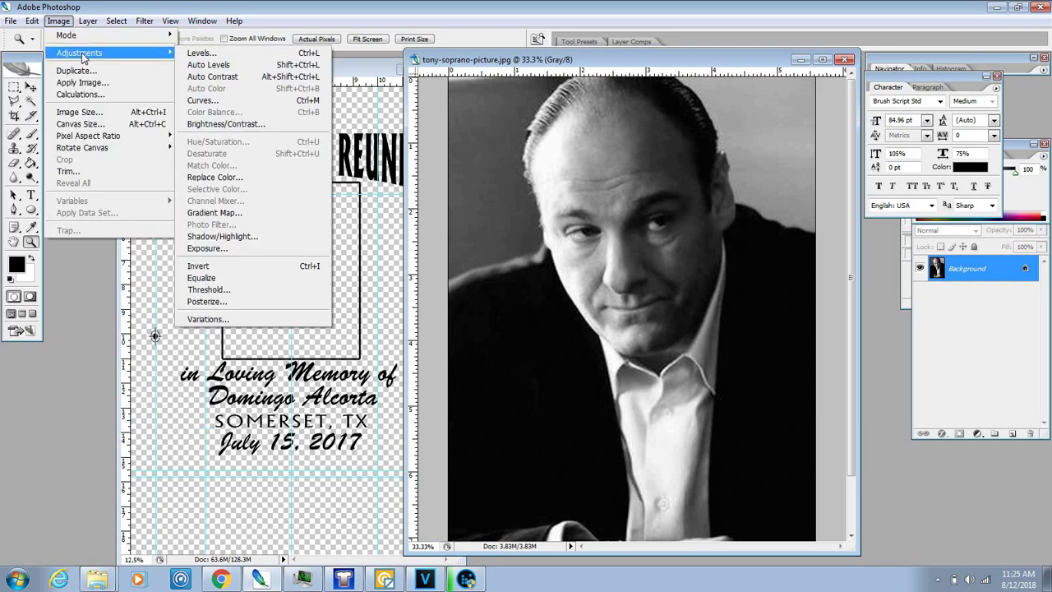
{"action": "left_click", "coordinate": [193, 55]}
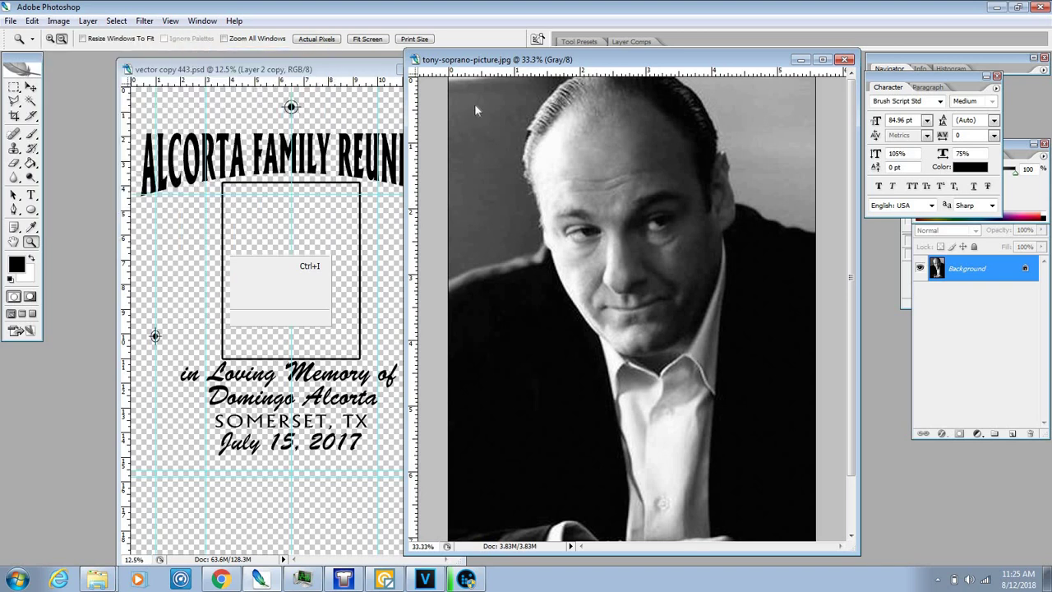
{"action": "left_click_drag", "start_coordinate": [712, 58], "coordinate": [234, 72]}
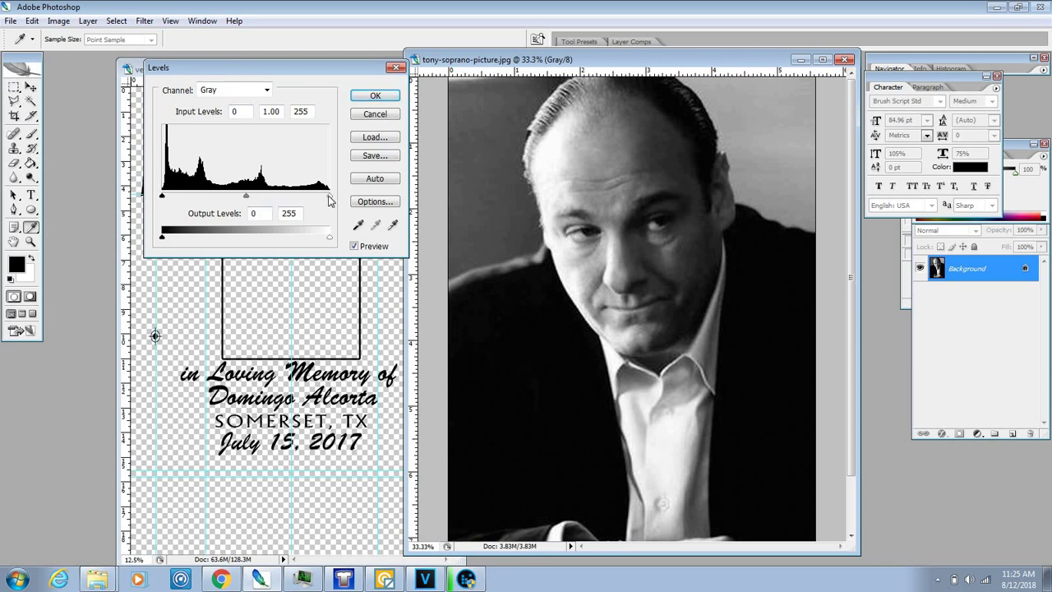
{"action": "left_click_drag", "start_coordinate": [328, 196], "coordinate": [314, 196]}
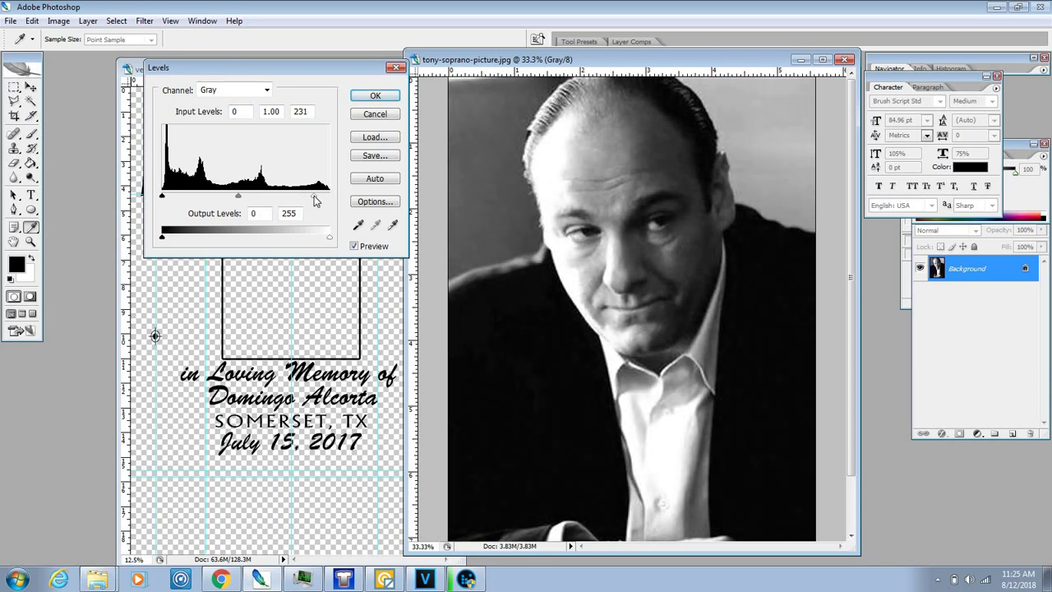
Set the Levels midtone input to 1.50, compare the portrait with and without the preview, and apply the adjustment
{"action": "left_click_drag", "start_coordinate": [240, 198], "coordinate": [156, 203]}
{"action": "left_click", "coordinate": [221, 198]}
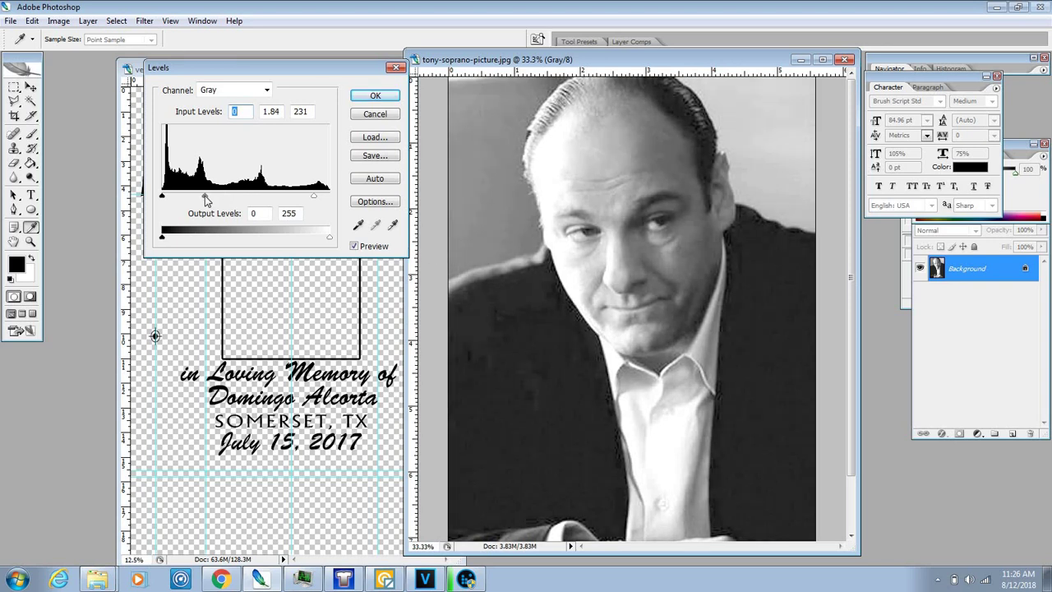
{"action": "left_click_drag", "start_coordinate": [219, 198], "coordinate": [241, 203]}
{"action": "key", "text": "Tab"}
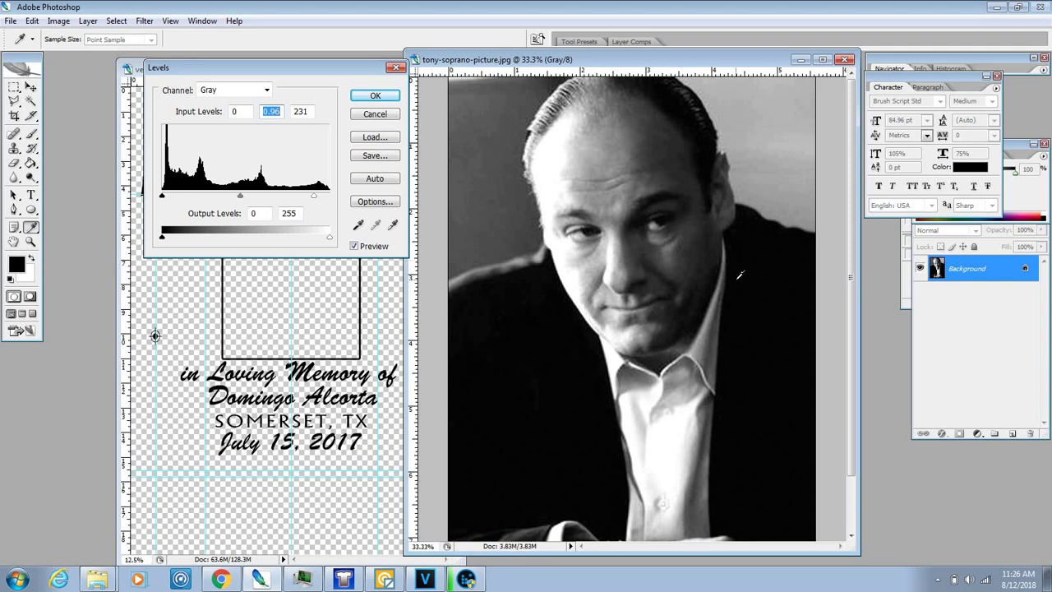
{"action": "left_click_drag", "start_coordinate": [243, 201], "coordinate": [216, 200]}
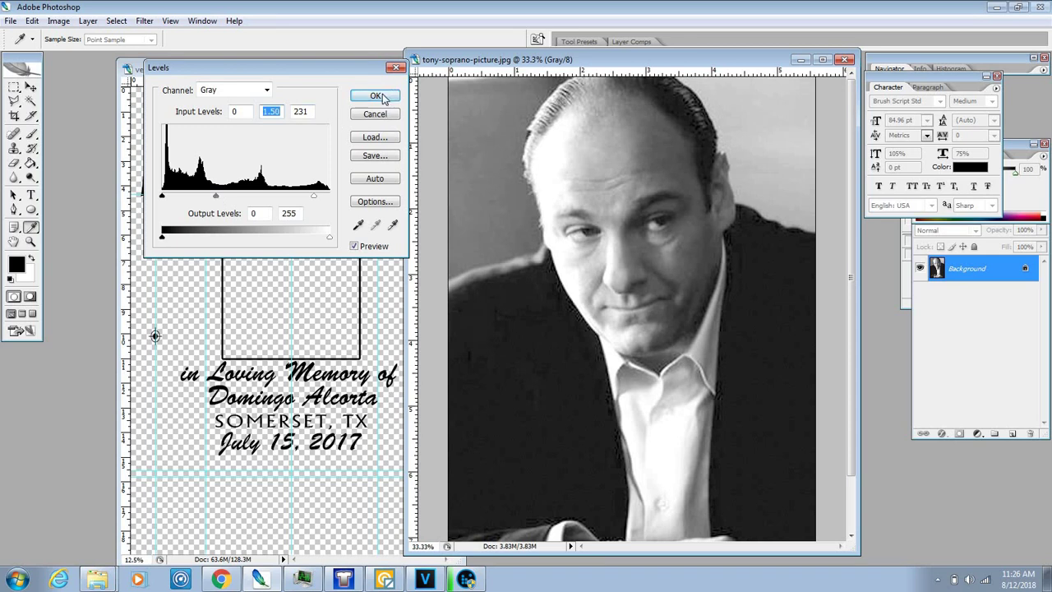
{"action": "left_click", "coordinate": [354, 245]}
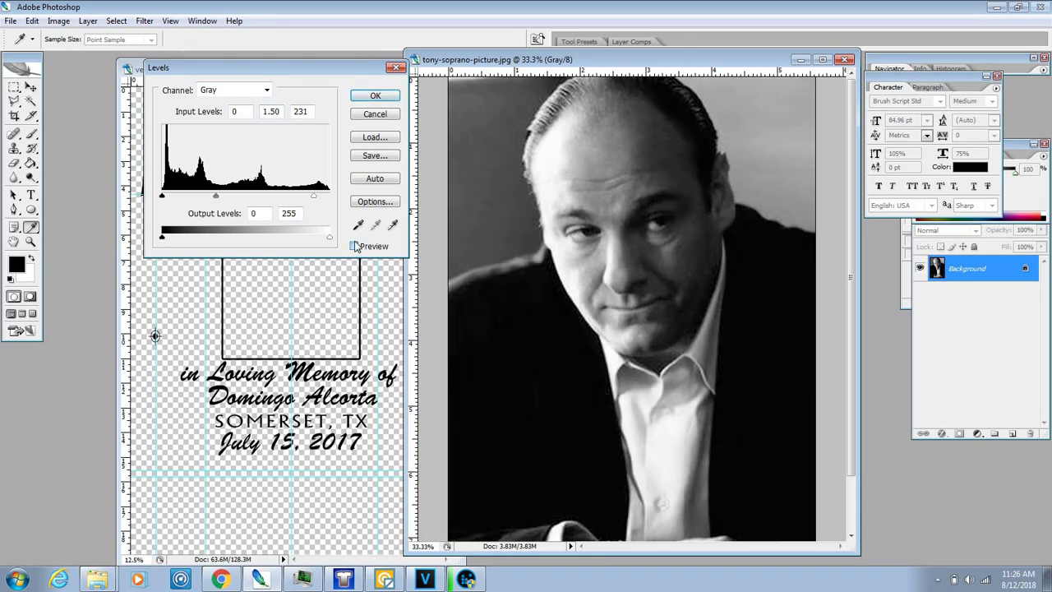
{"action": "left_click", "coordinate": [354, 246]}
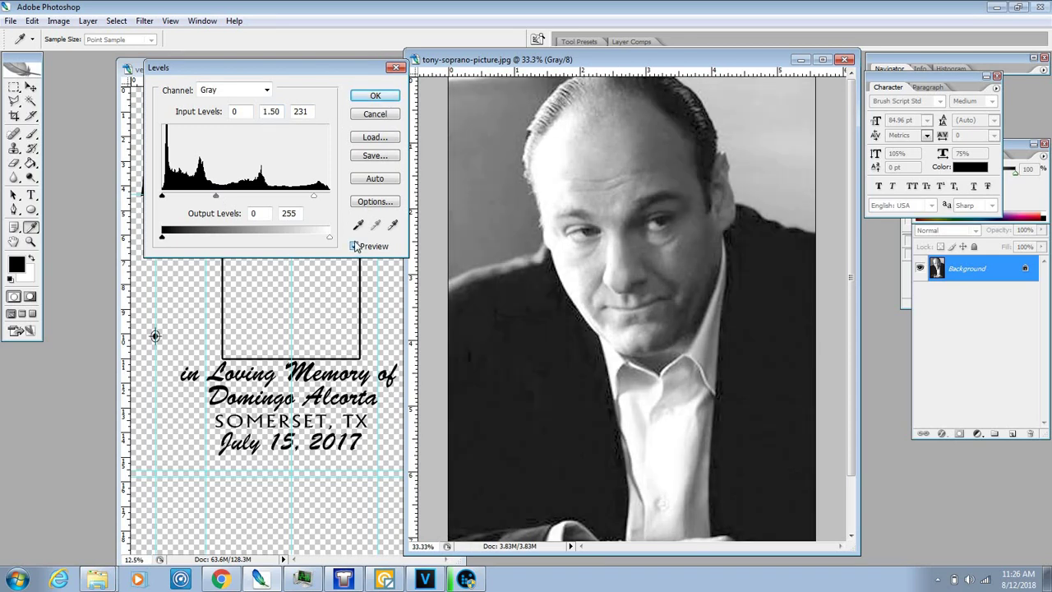
{"action": "left_click", "coordinate": [376, 96]}
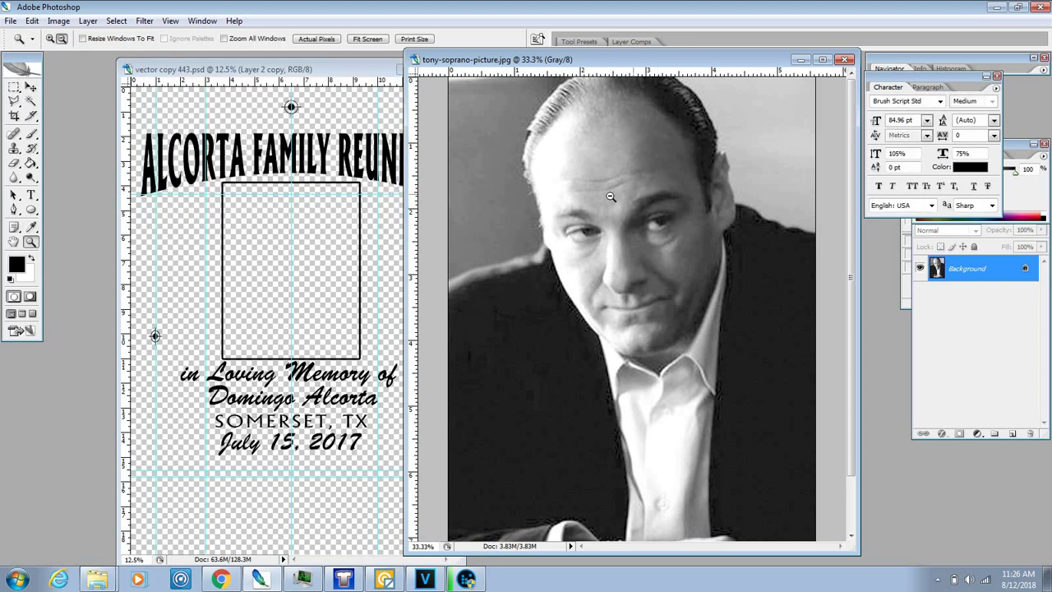
Start converting the portrait to Bitmap mode at 300 pixels/inch output using the Halftone Screen method
{"action": "left_click", "coordinate": [57, 21]}
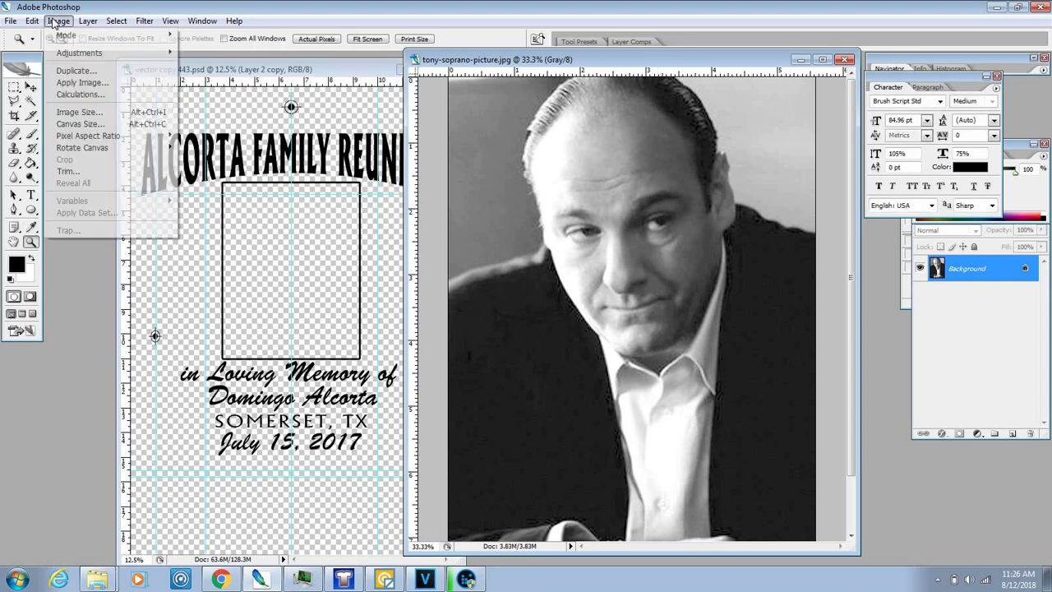
{"action": "mouse_move", "coordinate": [70, 34]}
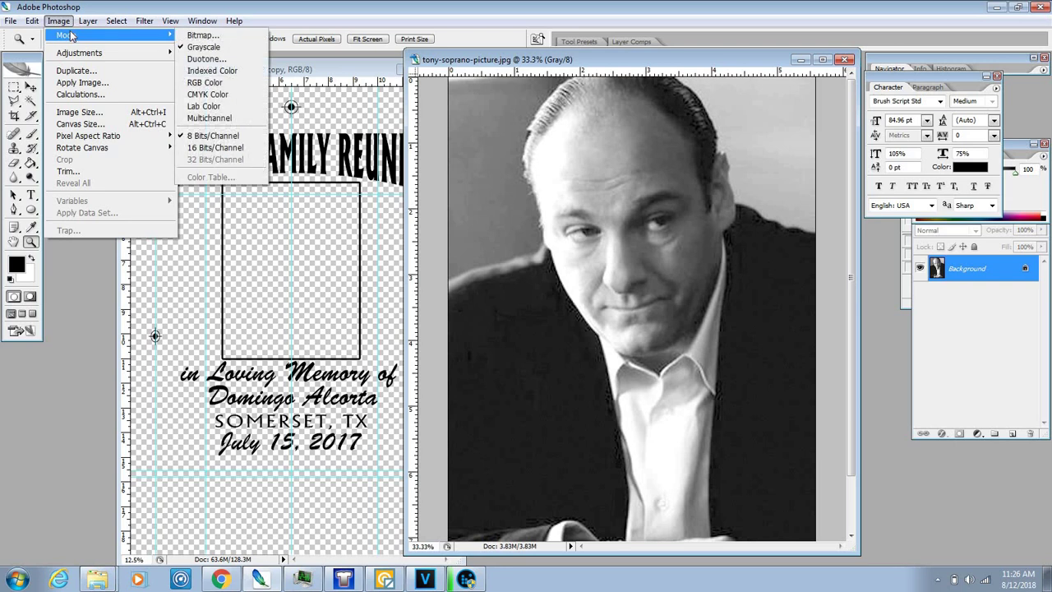
{"action": "left_click", "coordinate": [201, 36]}
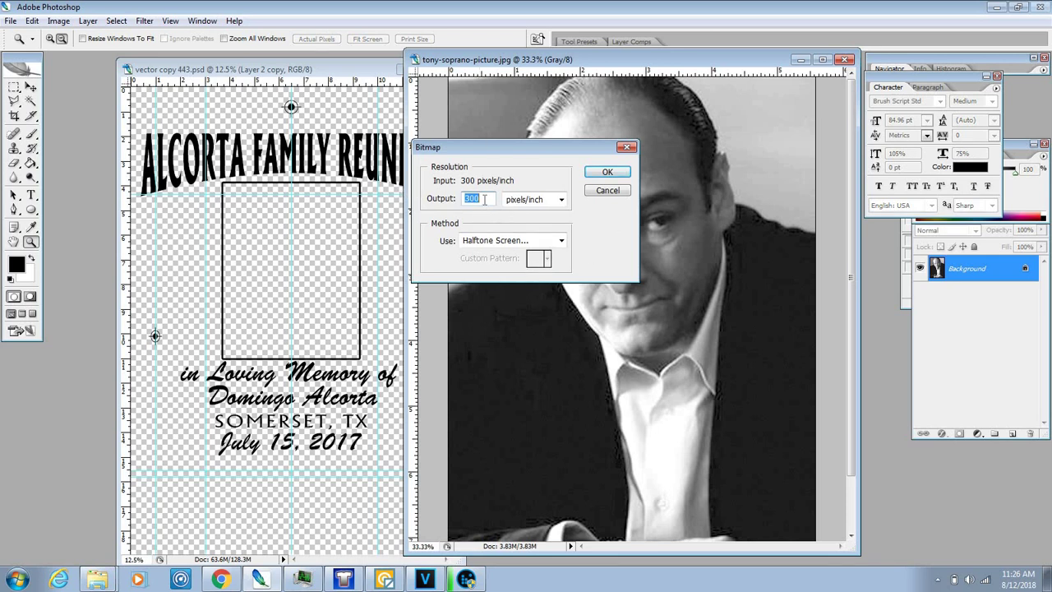
{"action": "left_click", "coordinate": [563, 241]}
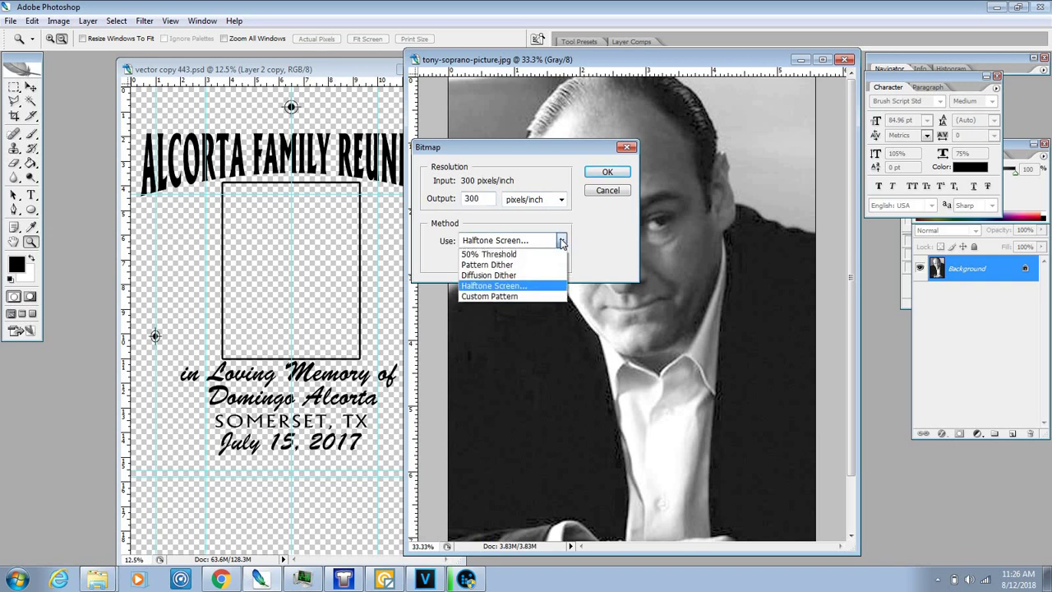
{"action": "left_click", "coordinate": [508, 286]}
{"action": "left_click", "coordinate": [603, 172]}
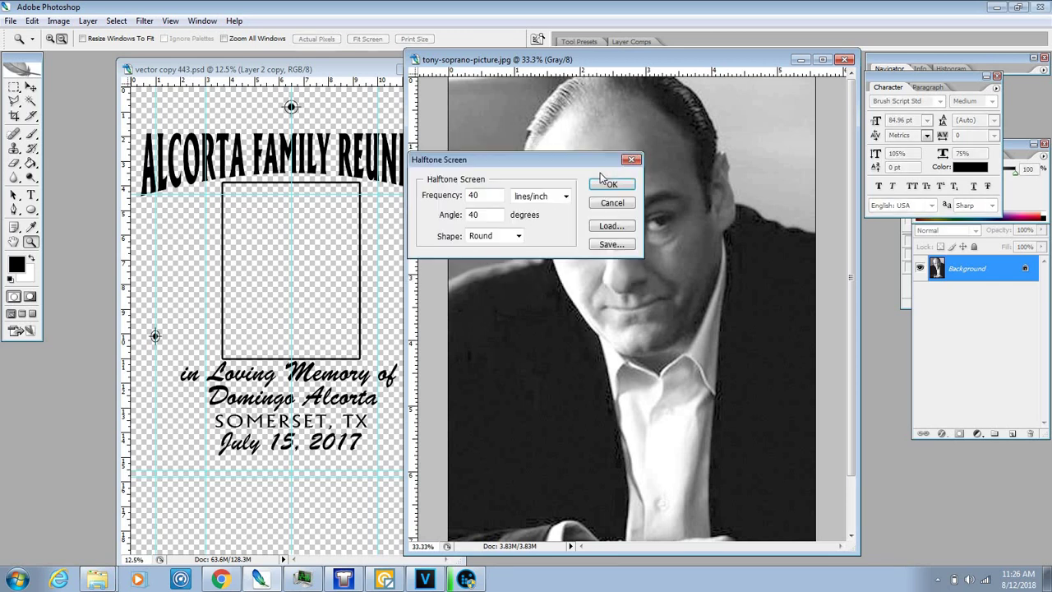
Apply the halftone screen with a frequency of 40 lines/inch, an angle of 40 degrees and the Round shape
{"action": "left_click_drag", "start_coordinate": [487, 164], "coordinate": [466, 162]}
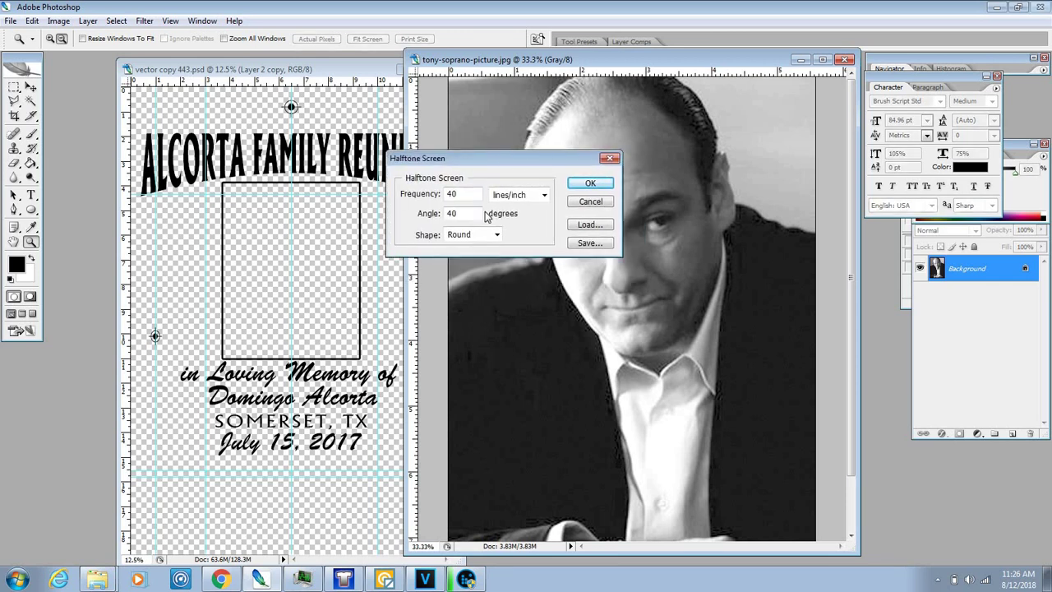
{"action": "left_click", "coordinate": [497, 236]}
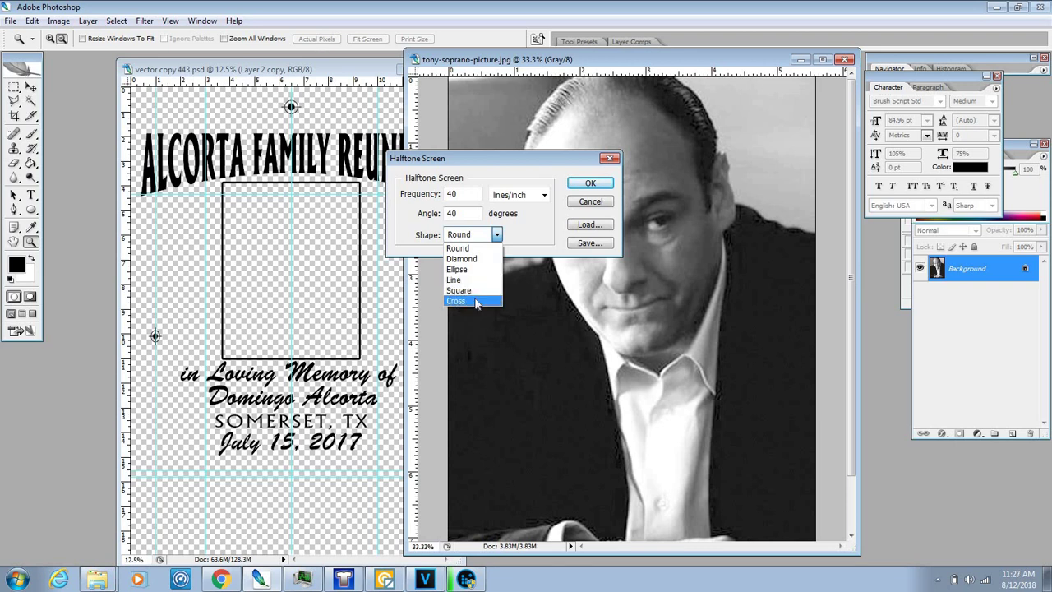
{"action": "left_click", "coordinate": [474, 251]}
{"action": "double_click", "coordinate": [460, 194]}
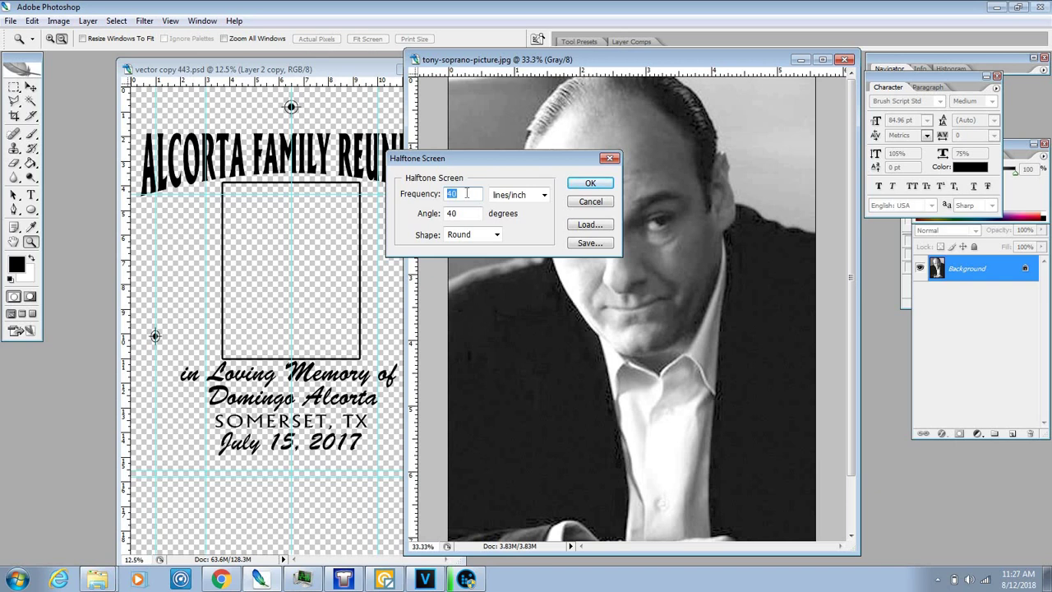
{"action": "left_click_drag", "start_coordinate": [495, 169], "coordinate": [366, 150]}
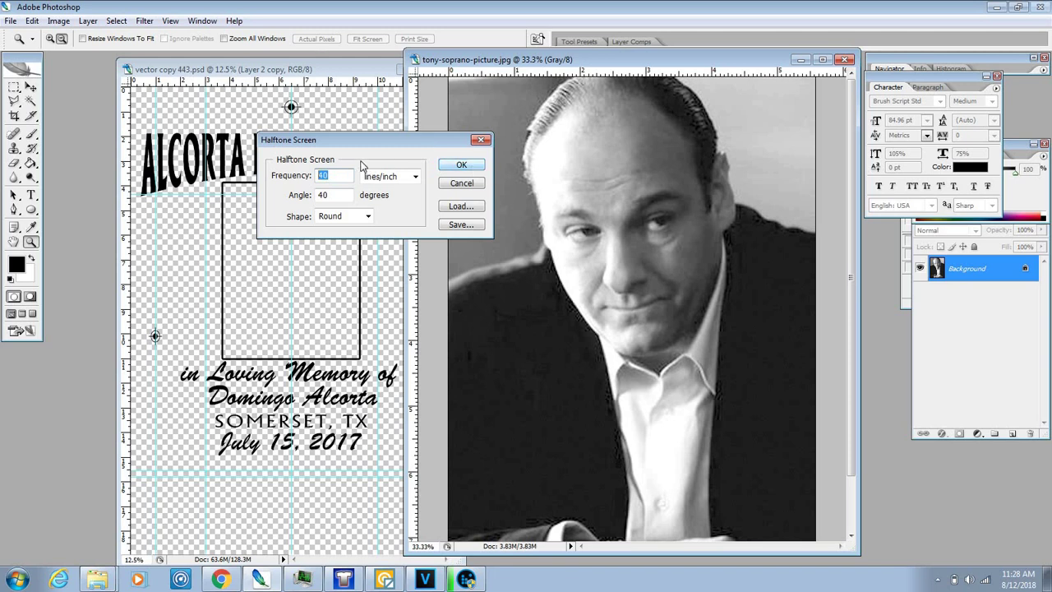
{"action": "left_click", "coordinate": [465, 165]}
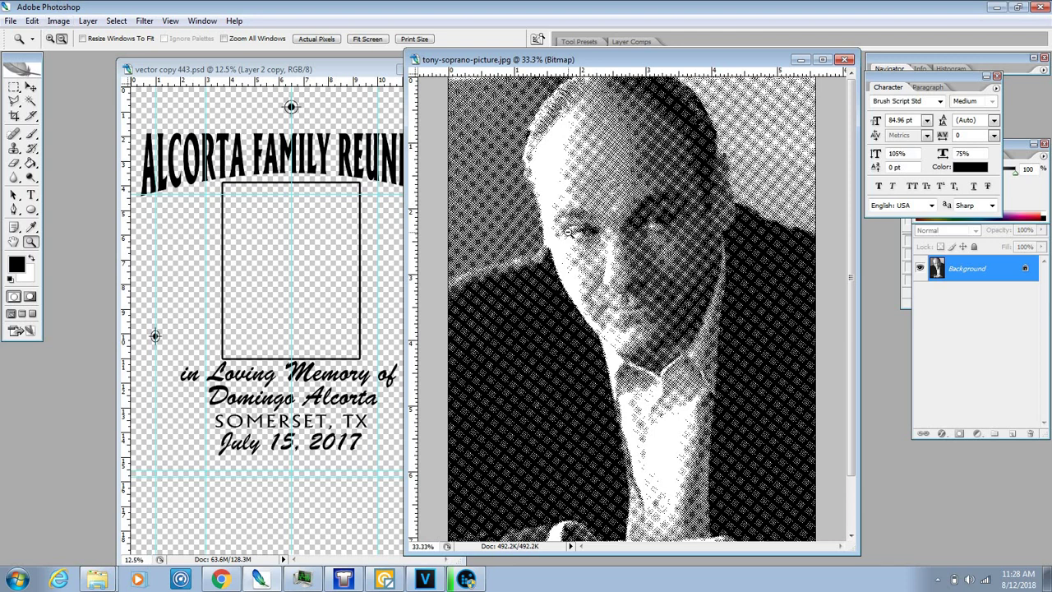
Examine the halftone dots across the portrait's face and hair at magnifications up to 100%, returning to the whole image at 25%
{"action": "left_click", "coordinate": [567, 233], "text": "alt"}
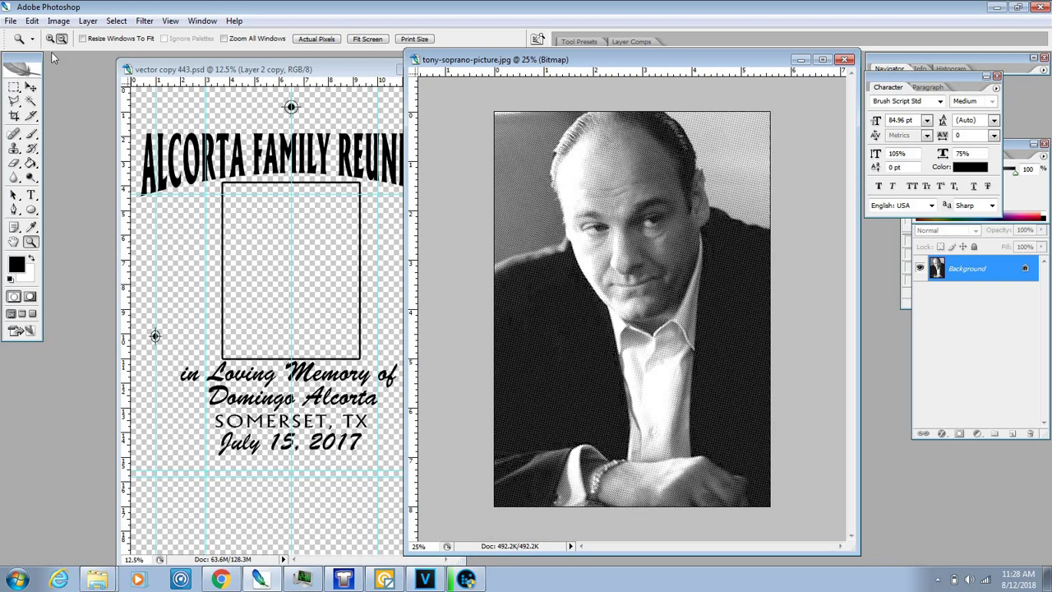
{"action": "left_click", "coordinate": [662, 305]}
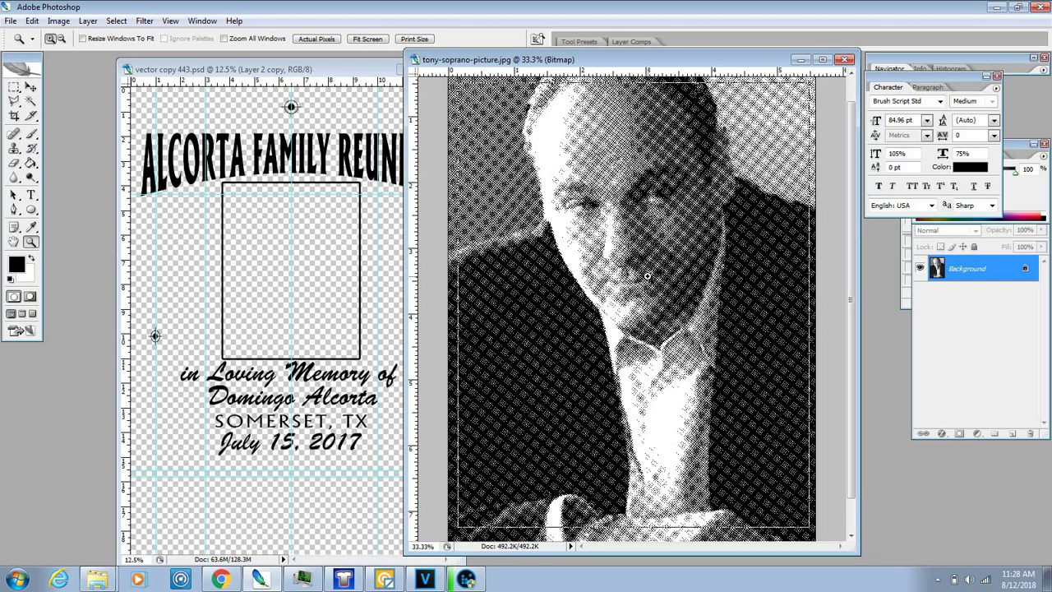
{"action": "left_click", "coordinate": [631, 276]}
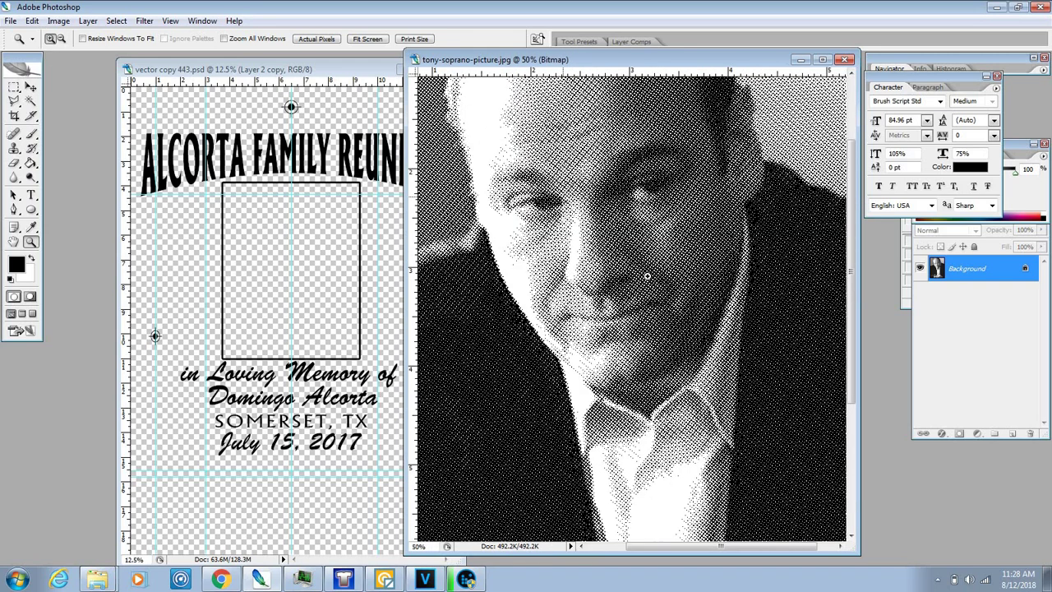
{"action": "left_click", "coordinate": [675, 311]}
{"action": "left_click", "coordinate": [545, 234]}
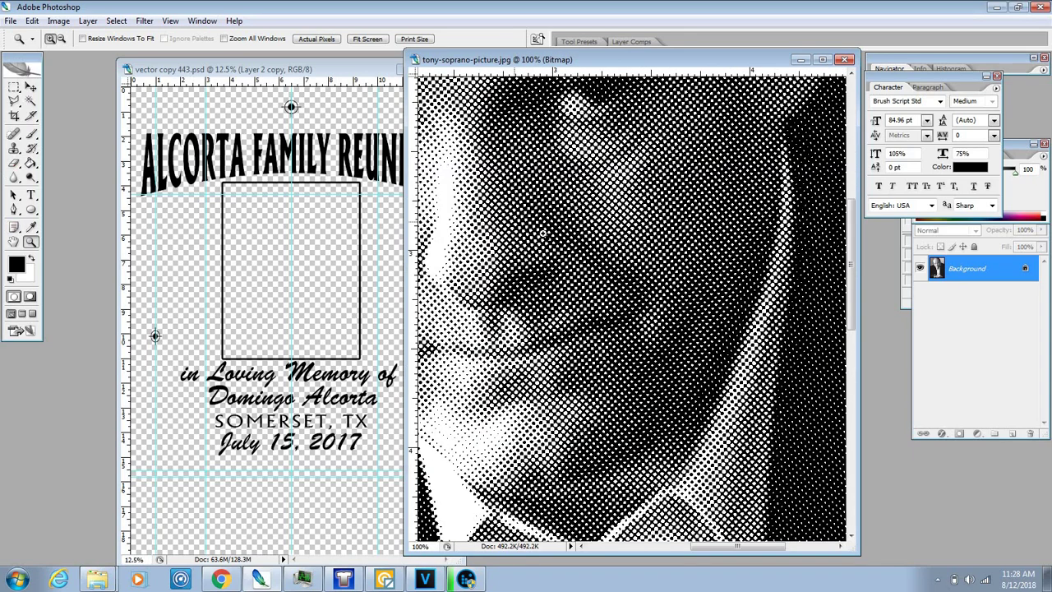
{"action": "key", "text": "h"}
{"action": "left_click_drag", "start_coordinate": [583, 216], "coordinate": [728, 368]}
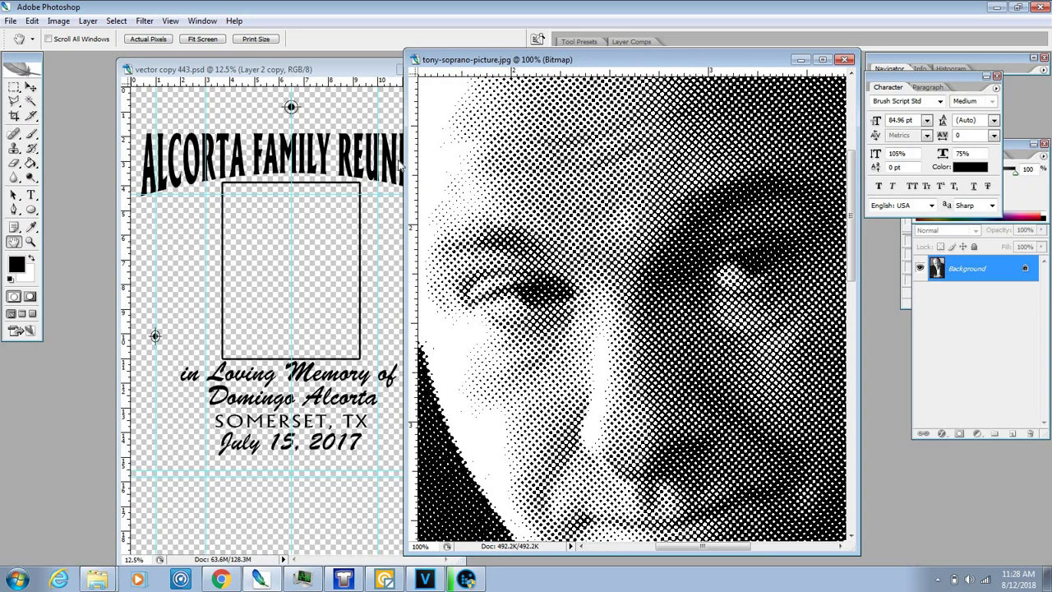
{"action": "left_click_drag", "start_coordinate": [652, 225], "coordinate": [576, 246]}
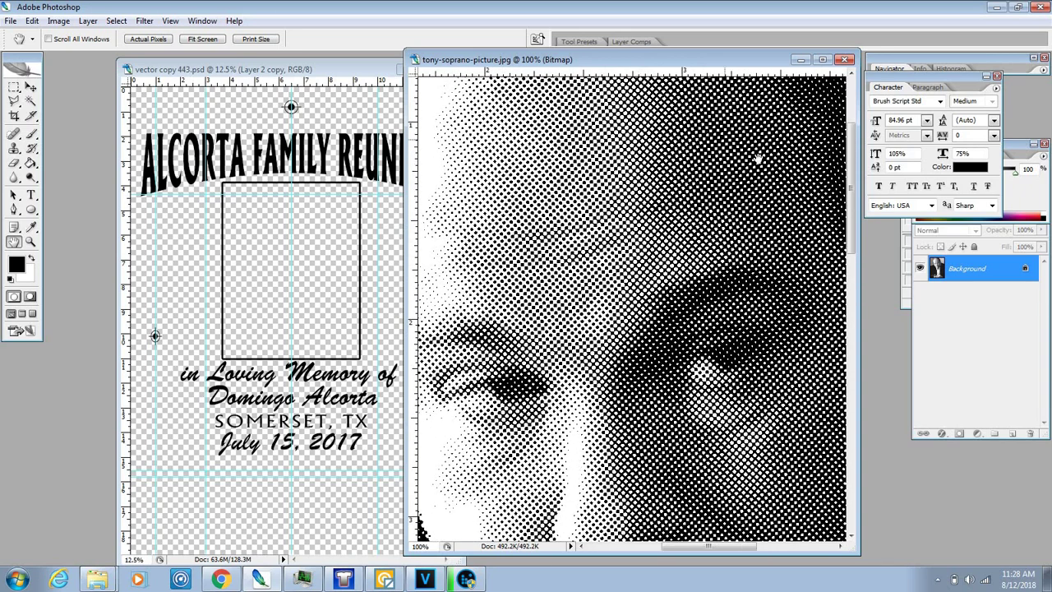
{"action": "left_click_drag", "start_coordinate": [758, 155], "coordinate": [616, 280]}
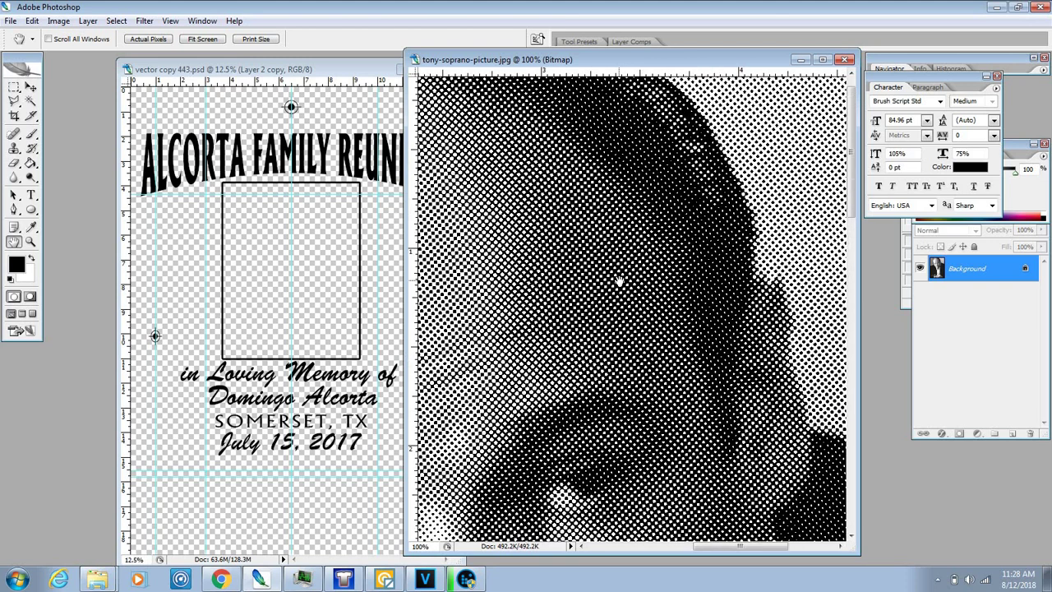
{"action": "left_click", "coordinate": [33, 244]}
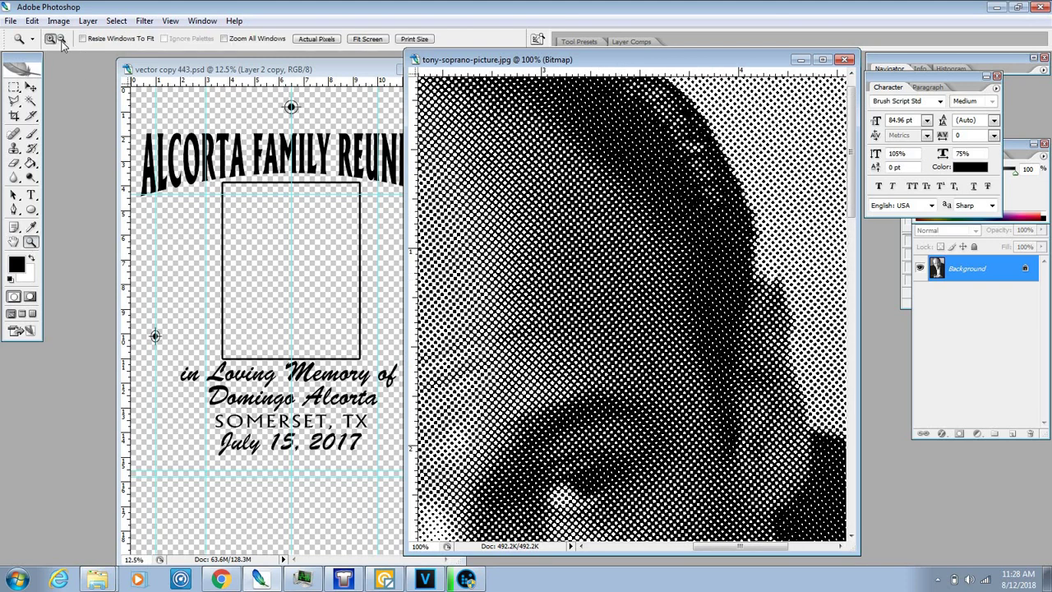
{"action": "left_click", "coordinate": [558, 244], "text": "alt"}
{"action": "left_click", "coordinate": [560, 247], "text": "alt"}
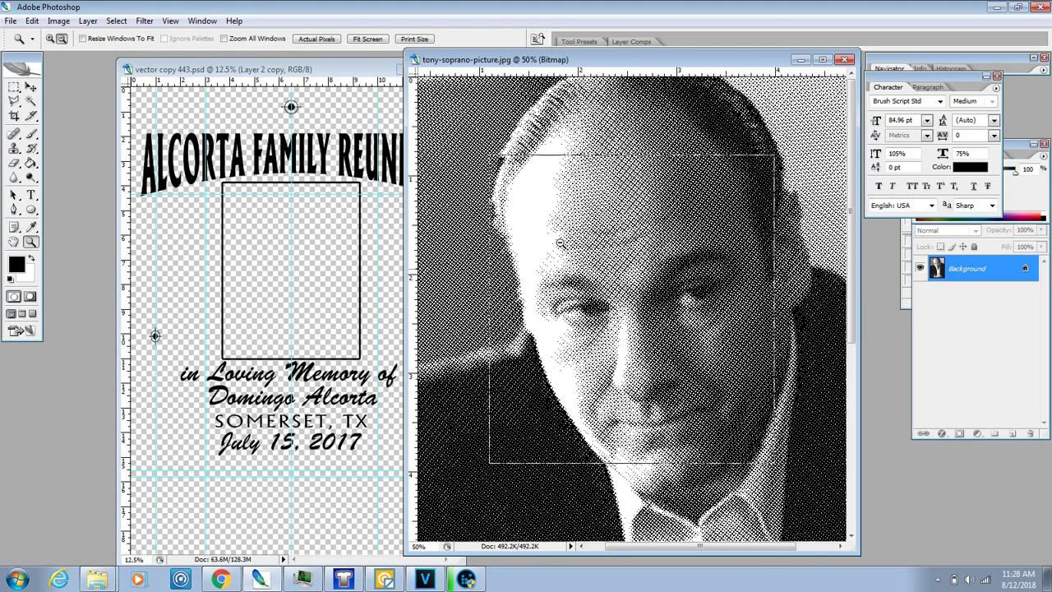
{"action": "left_click", "coordinate": [561, 250], "text": "alt"}
{"action": "left_click", "coordinate": [562, 251], "text": "alt"}
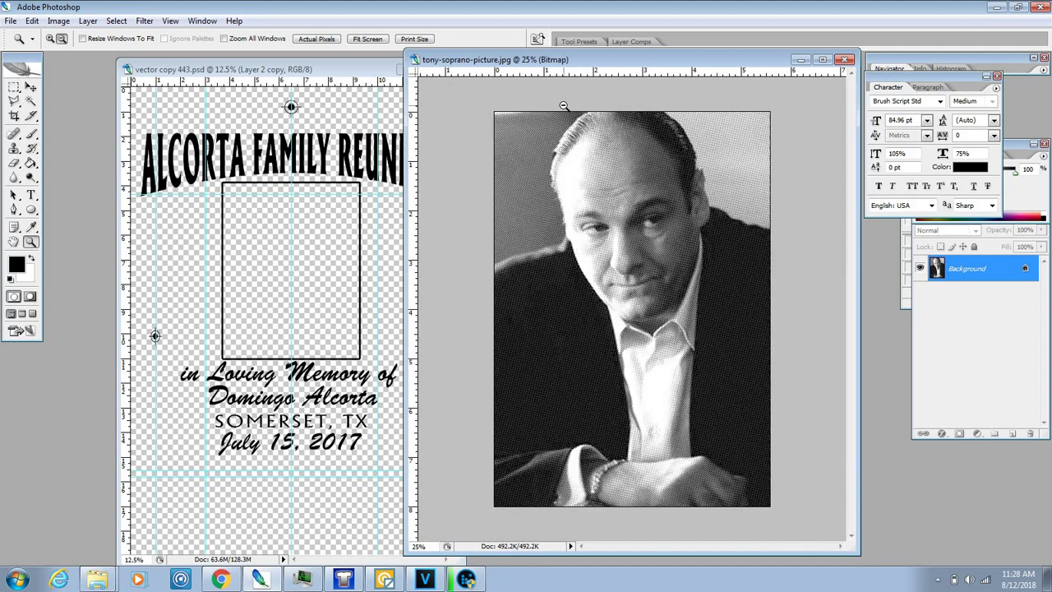
Arrange the portrait and shirt design windows so both artworks are accessible, with the portrait as the active document
{"action": "left_click_drag", "start_coordinate": [573, 63], "coordinate": [565, 52]}
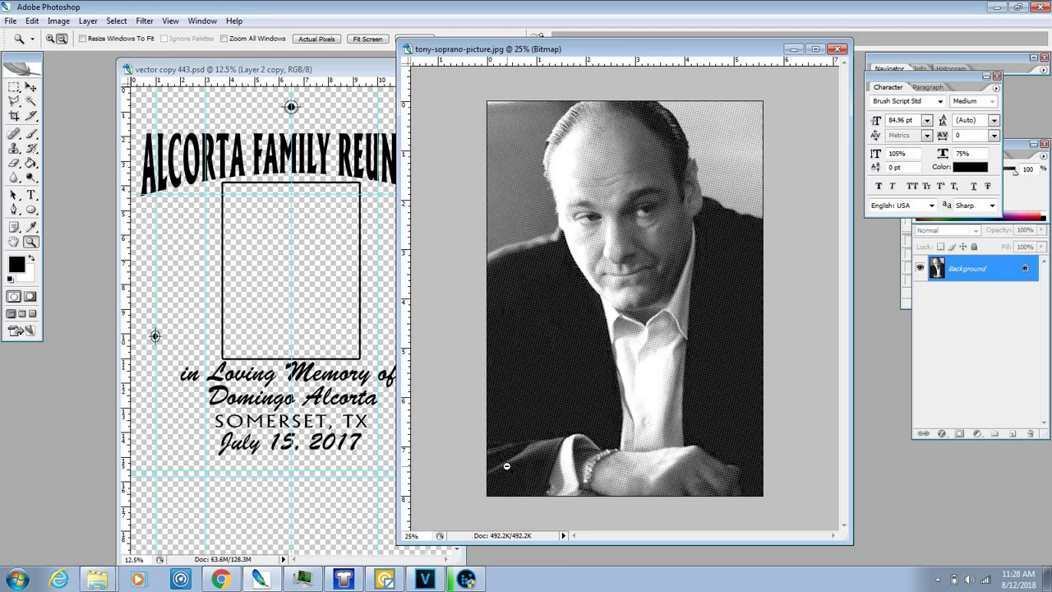
{"action": "left_click_drag", "start_coordinate": [293, 72], "coordinate": [250, 56]}
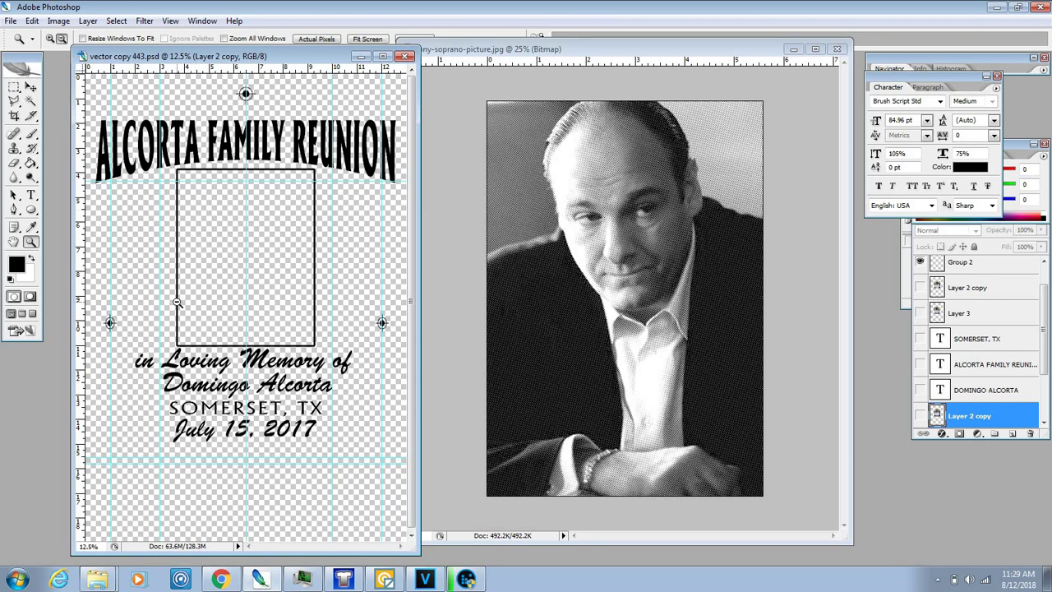
{"action": "left_click", "coordinate": [508, 51]}
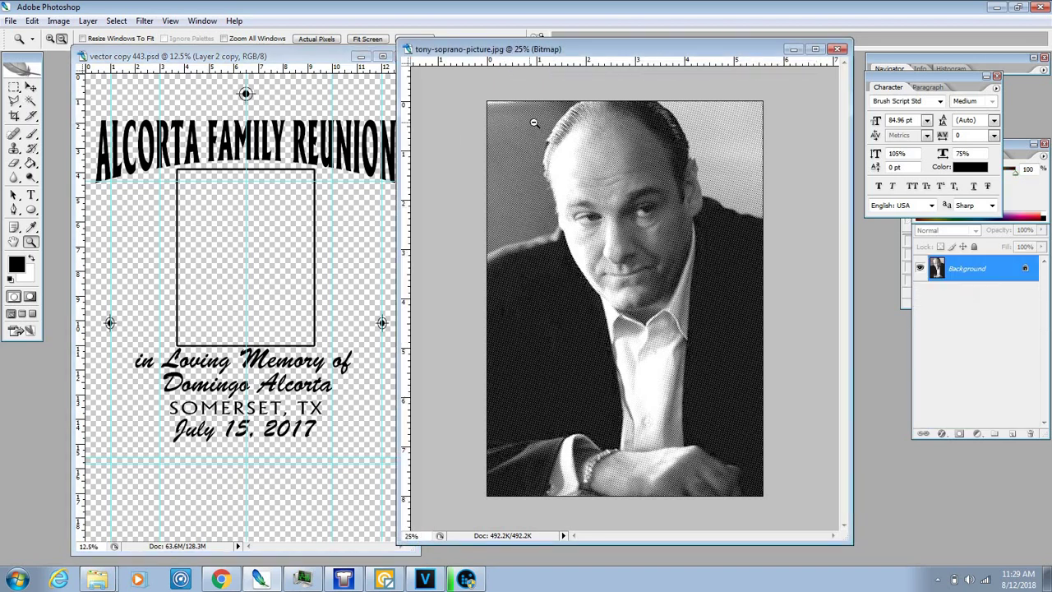
Try to move the bitmap portrait into the empty frame of the shirt design with the Move tool
{"action": "left_click", "coordinate": [32, 86]}
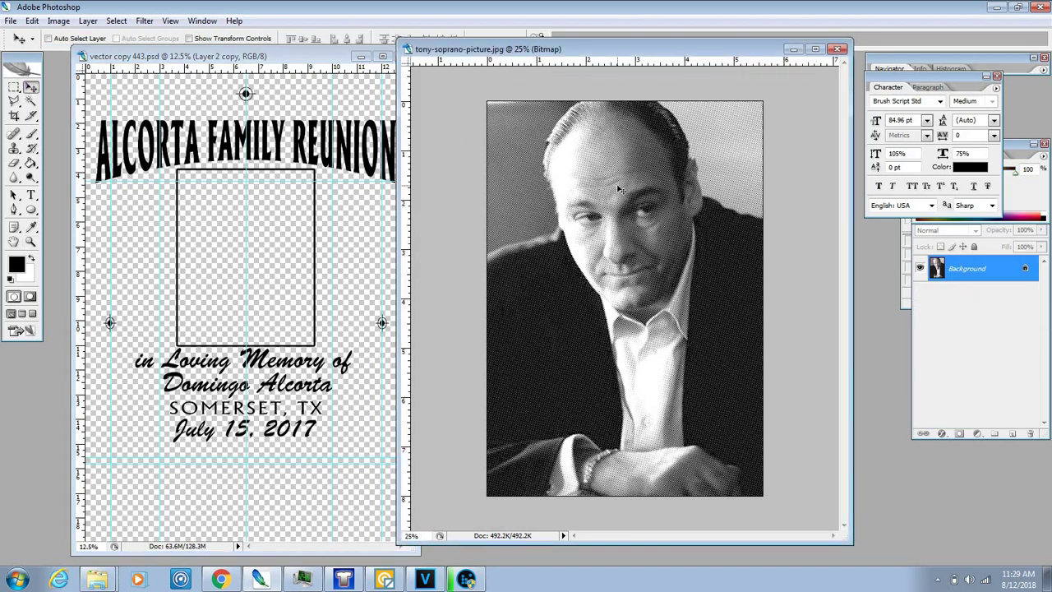
{"action": "left_click_drag", "start_coordinate": [618, 190], "coordinate": [241, 271]}
{"action": "left_click_drag", "start_coordinate": [526, 53], "coordinate": [510, 59]}
{"action": "left_click_drag", "start_coordinate": [564, 185], "coordinate": [254, 223]}
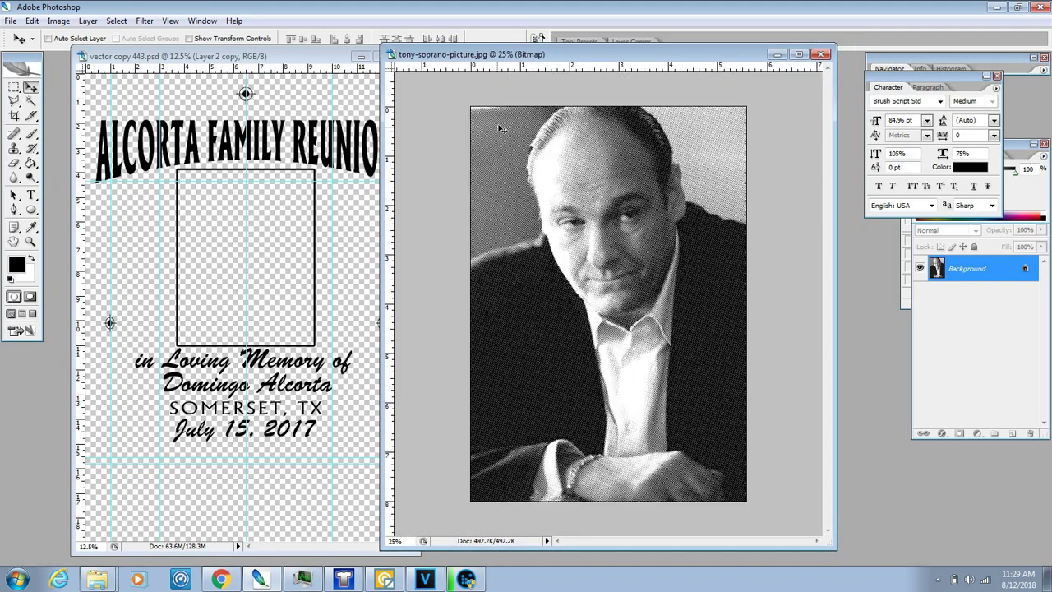
Convert the halftoned bitmap portrait back to Grayscale mode with a size ratio of 1
{"action": "left_click", "coordinate": [88, 21]}
{"action": "mouse_move", "coordinate": [58, 20]}
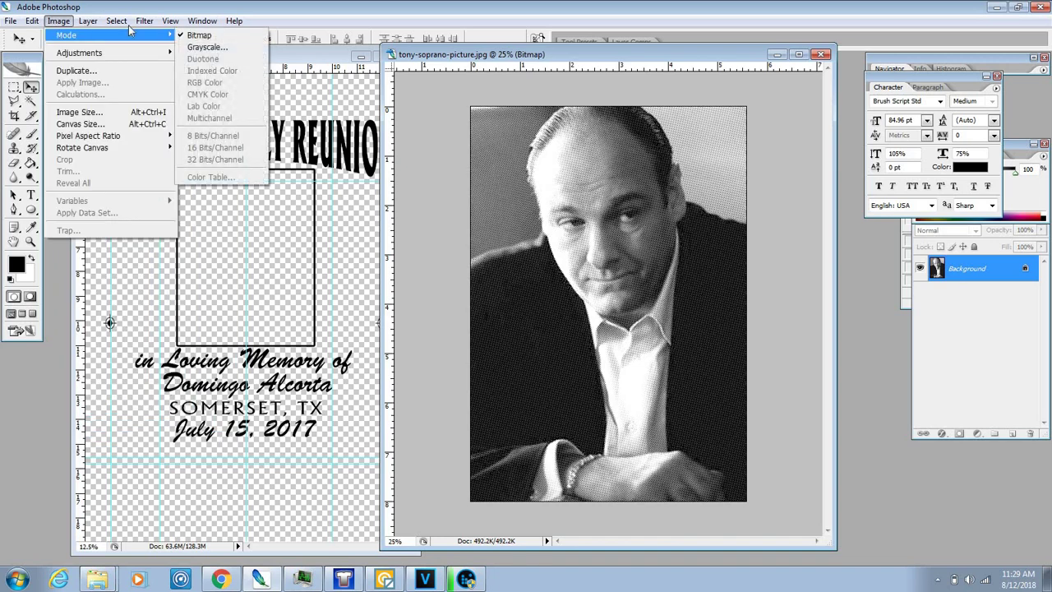
{"action": "left_click", "coordinate": [198, 48]}
{"action": "left_click", "coordinate": [556, 204]}
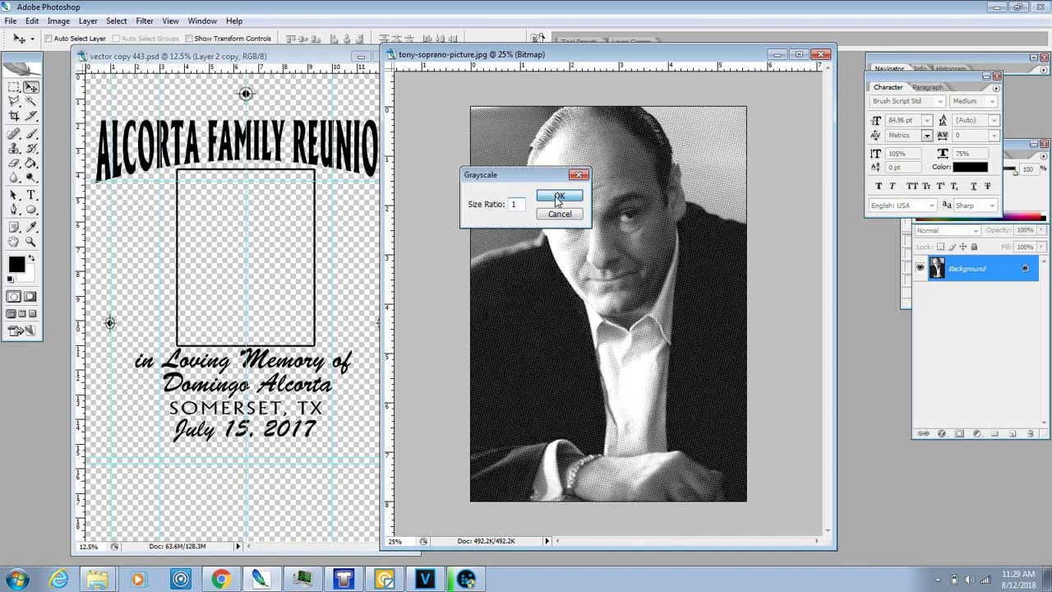
Enlarge the portrait's face to 66.7% and separate the portrait and shirt design windows side by side, with the shirt design active
{"action": "left_click", "coordinate": [31, 243]}
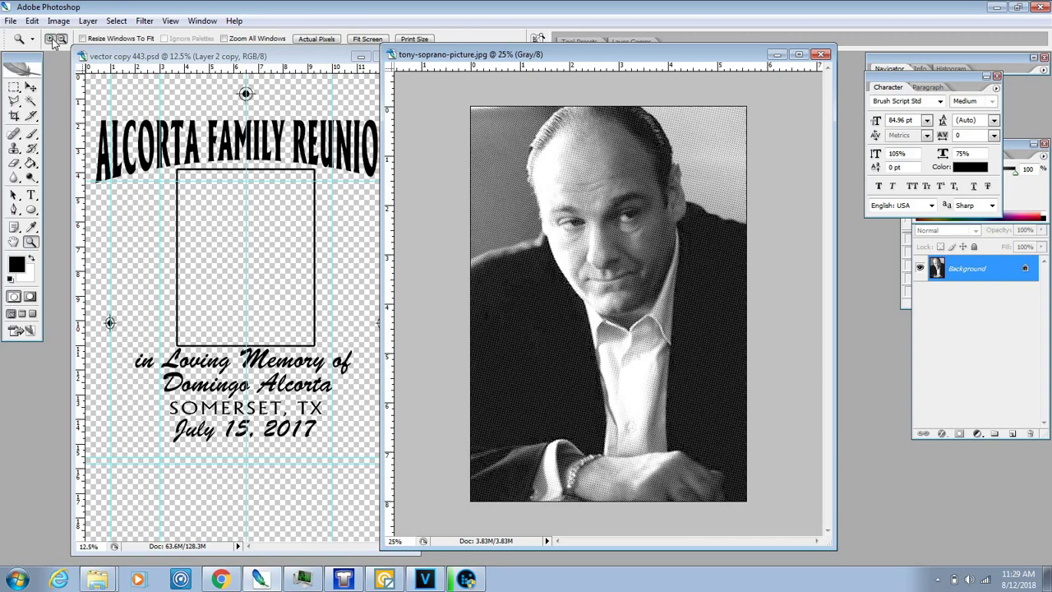
{"action": "left_click", "coordinate": [619, 205]}
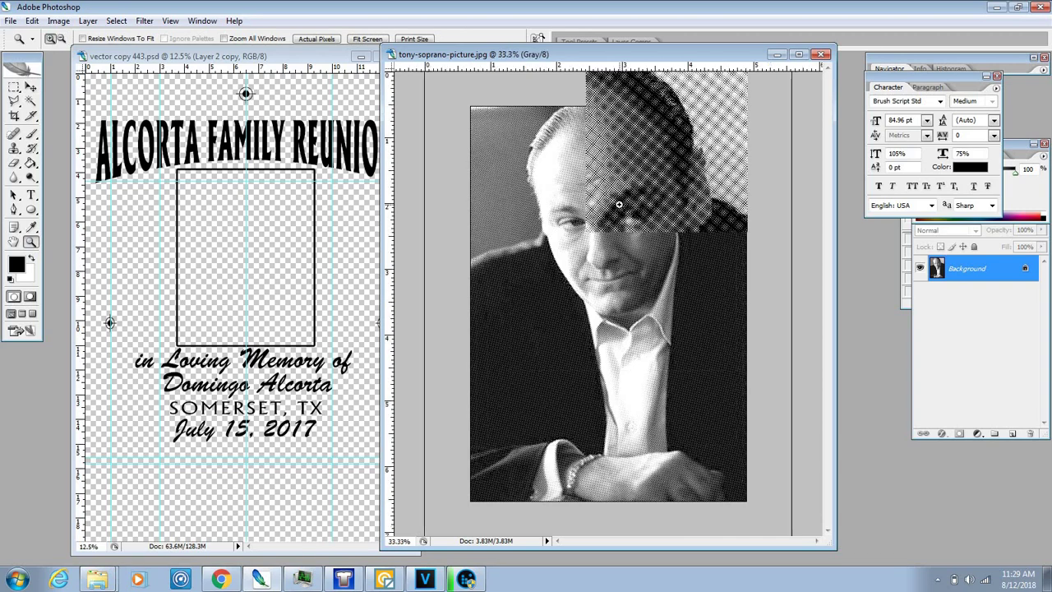
{"action": "left_click", "coordinate": [582, 220]}
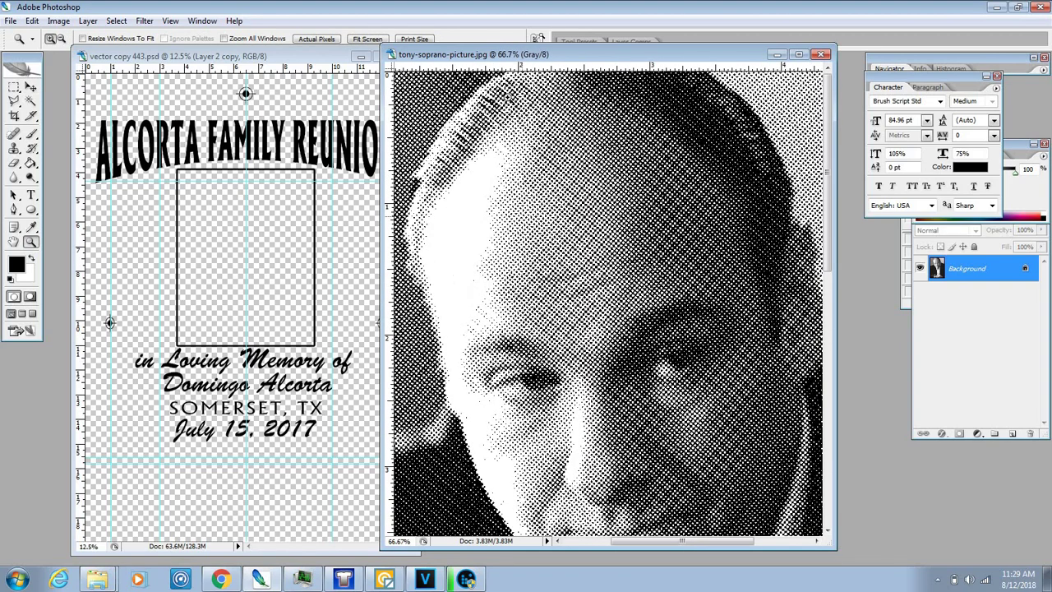
{"action": "left_click_drag", "start_coordinate": [481, 55], "coordinate": [608, 68]}
{"action": "left_click", "coordinate": [237, 59]}
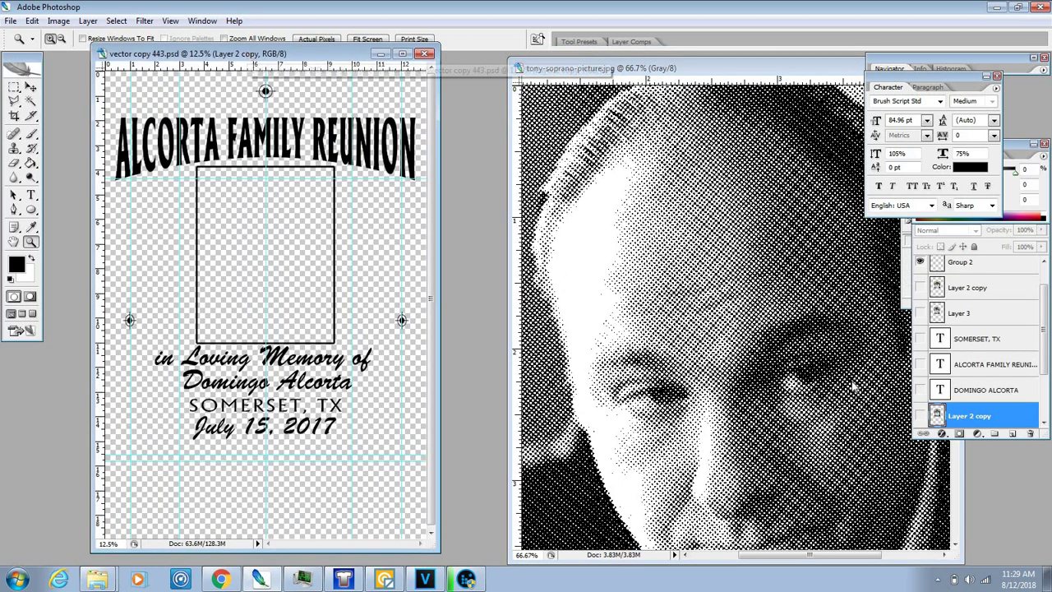
{"action": "left_click_drag", "start_coordinate": [221, 58], "coordinate": [235, 49]}
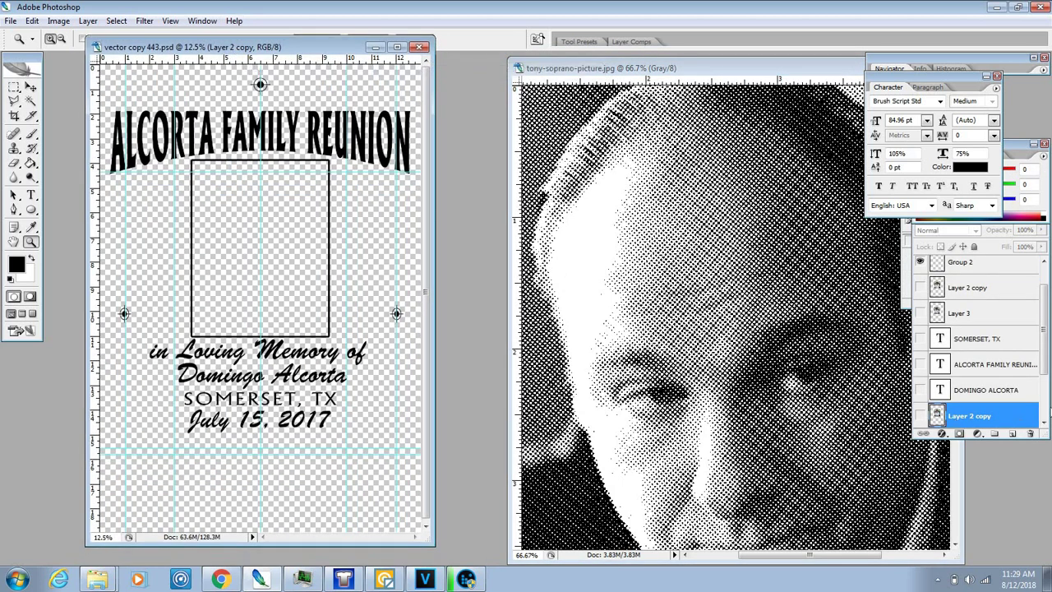
Show Layer 0 as the shirt design's background and set its Color Overlay to white
{"action": "left_click_drag", "start_coordinate": [1044, 359], "coordinate": [1044, 415]}
{"action": "left_click", "coordinate": [920, 415]}
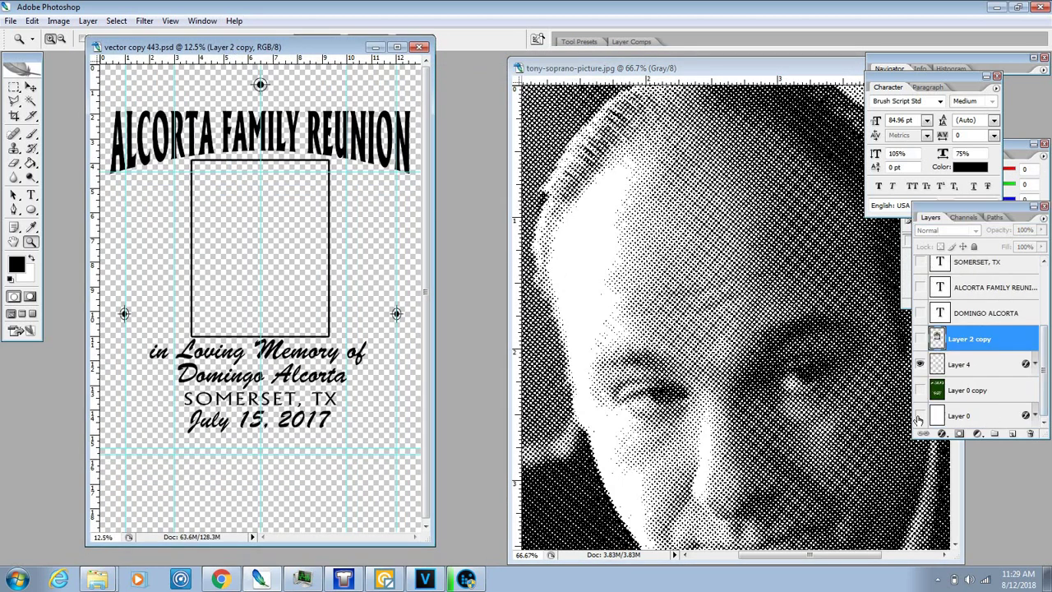
{"action": "left_click", "coordinate": [989, 420]}
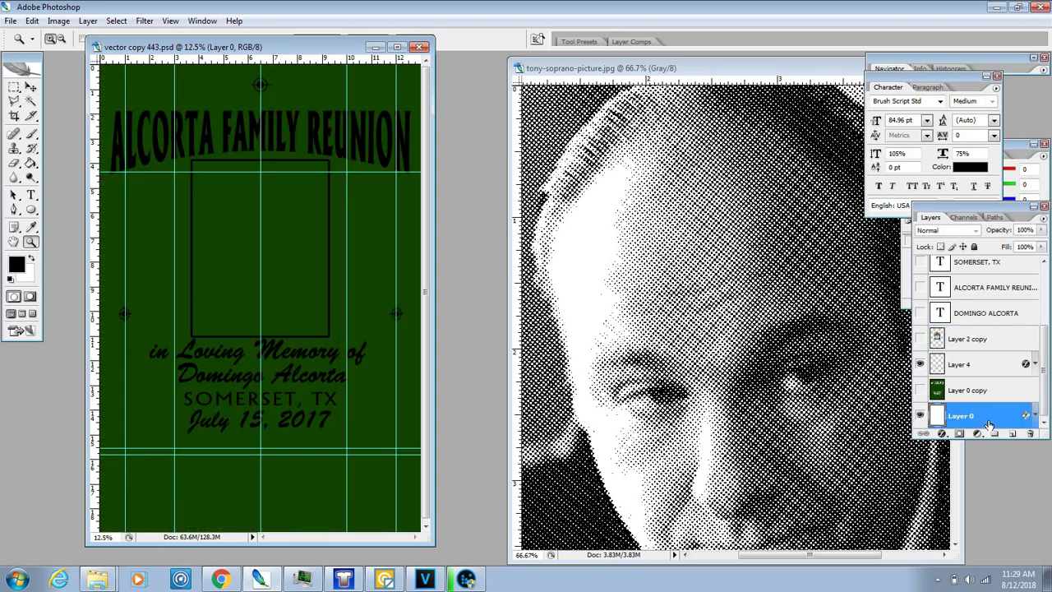
{"action": "double_click", "coordinate": [989, 420]}
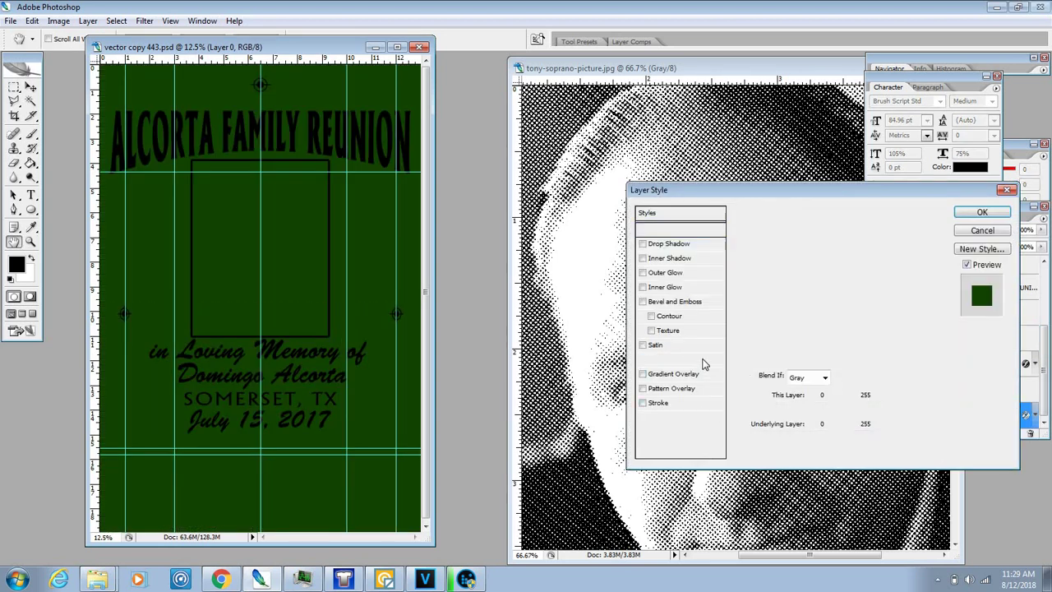
{"action": "left_click", "coordinate": [700, 360]}
{"action": "left_click", "coordinate": [858, 240]}
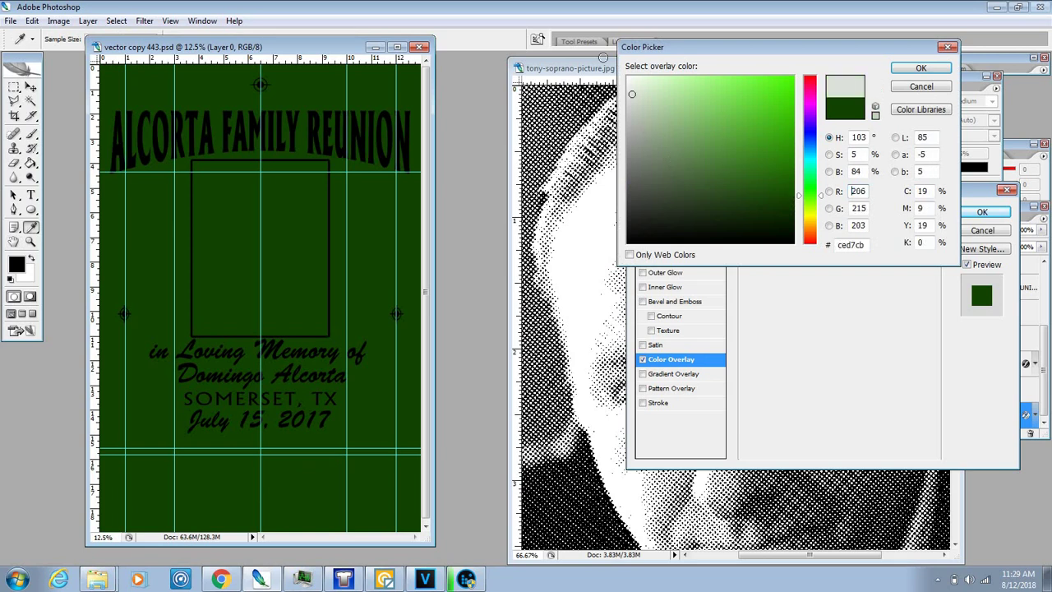
{"action": "key", "text": "Tab"}
{"action": "key", "text": "Return"}
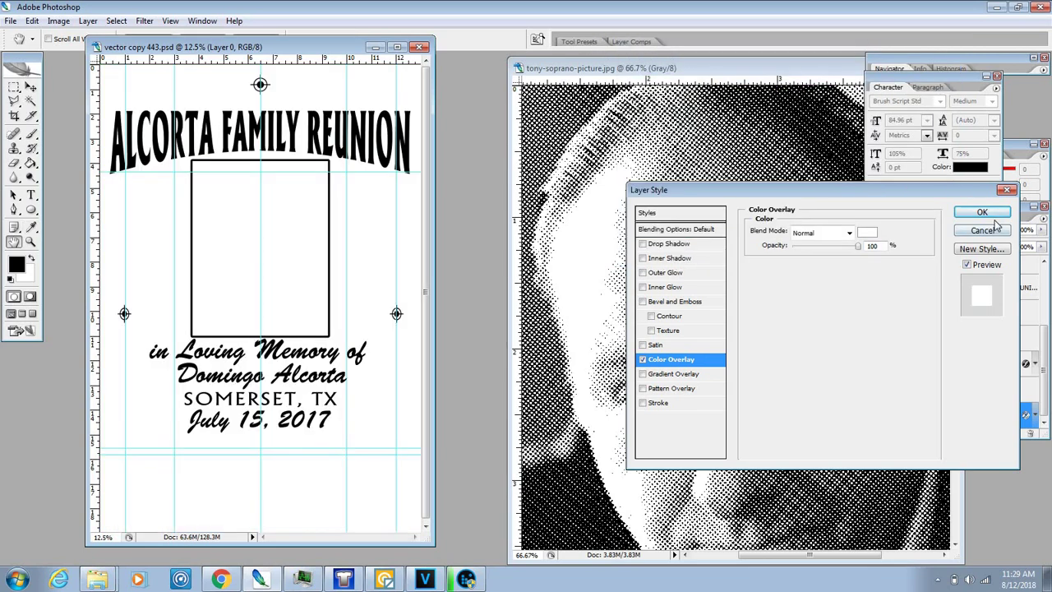
{"action": "left_click", "coordinate": [982, 212]}
Select the portrait's black halftone areas with the Magic Wand and copy them to a new layer
{"action": "left_click", "coordinate": [585, 69]}
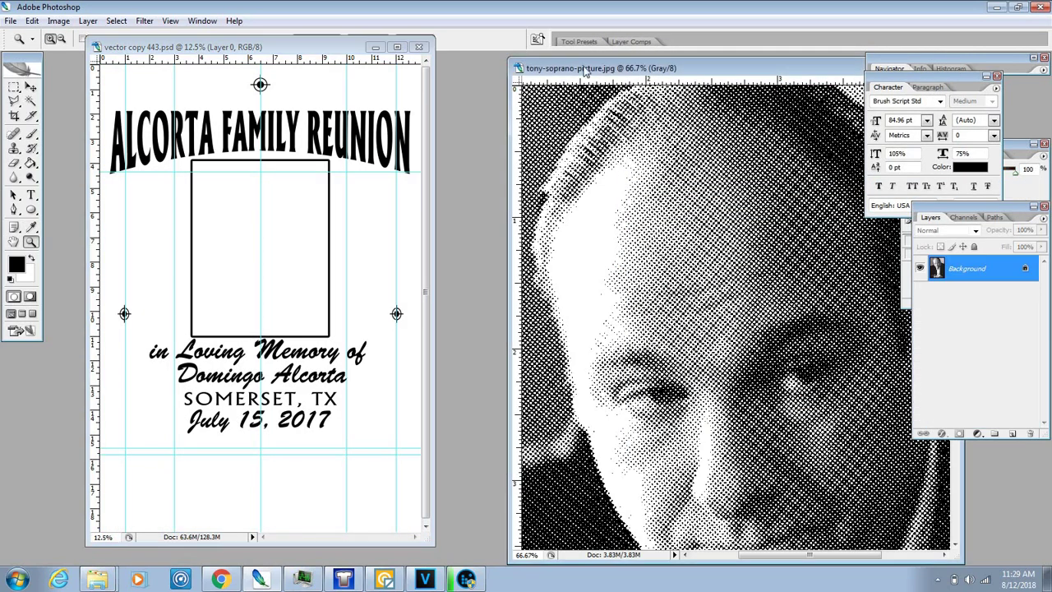
{"action": "left_click", "coordinate": [30, 103]}
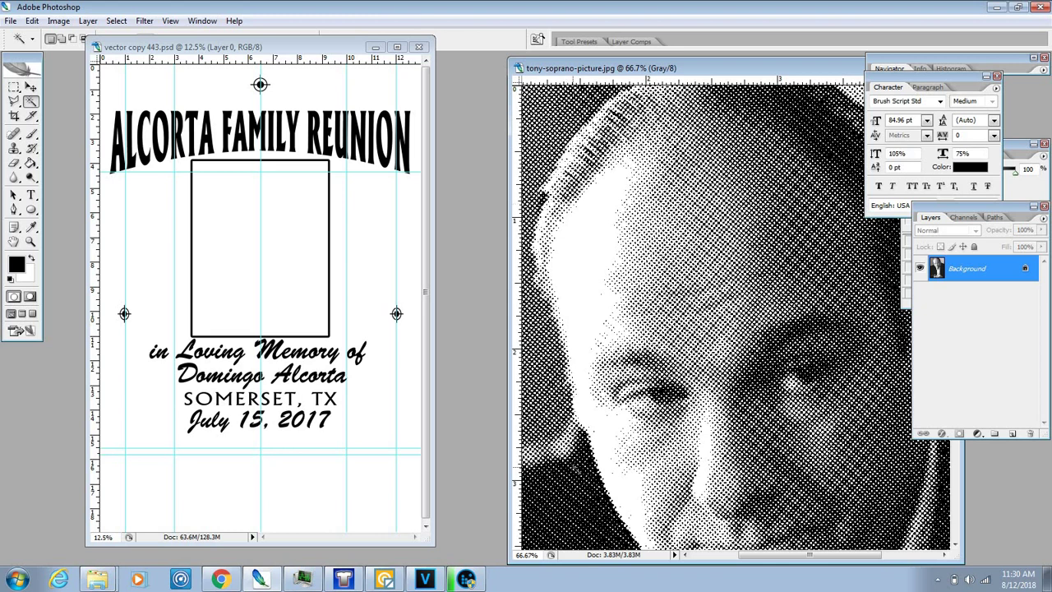
{"action": "left_click", "coordinate": [573, 466]}
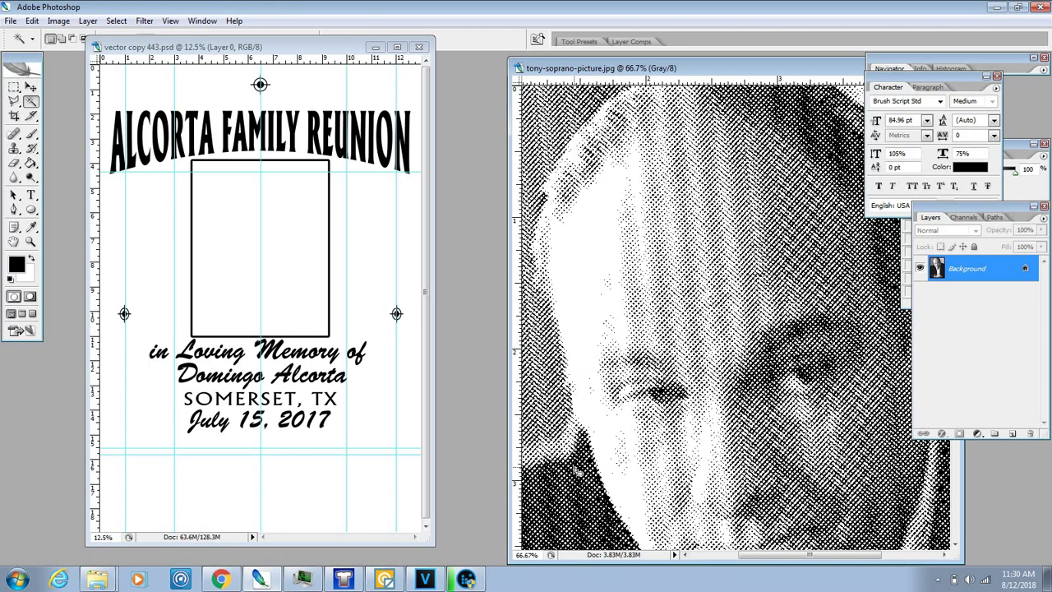
{"action": "right_click", "coordinate": [577, 469]}
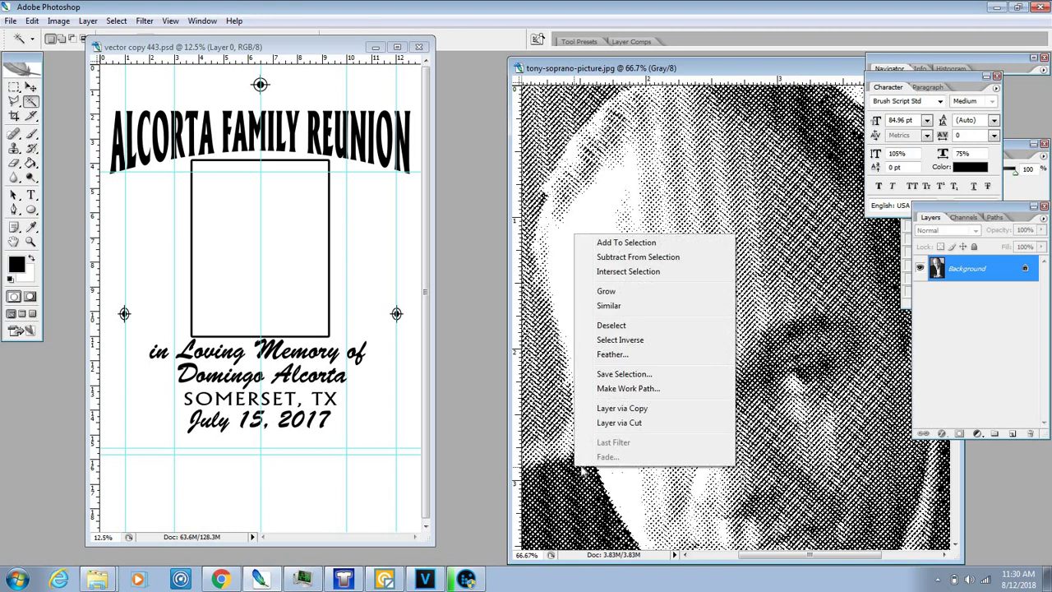
{"action": "left_click", "coordinate": [621, 409]}
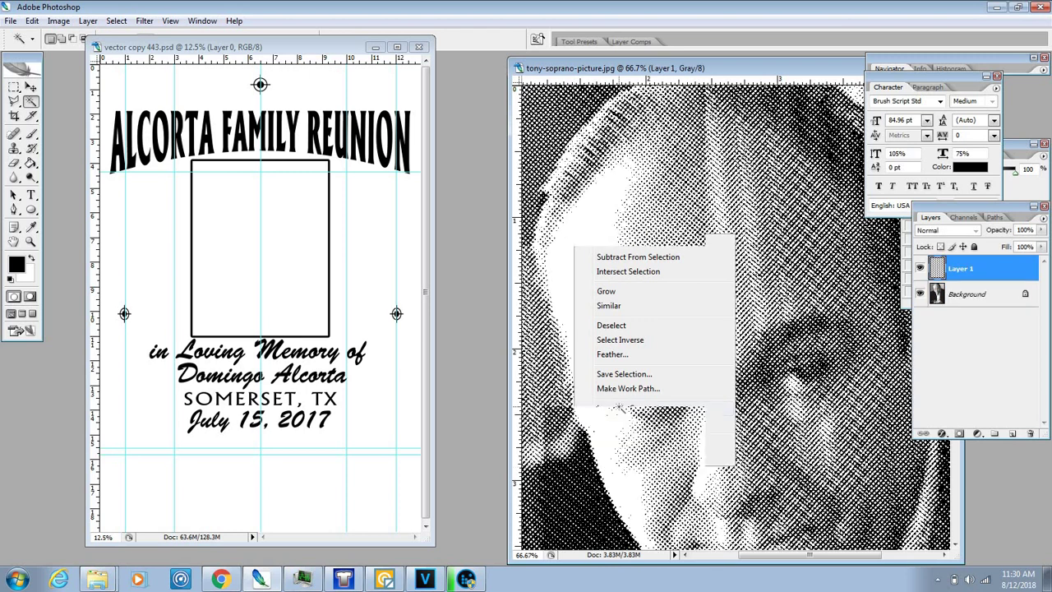
Move the copied halftone layer into the shirt design and scale it down to fit inside the rectangular frame
{"action": "left_click", "coordinate": [31, 86]}
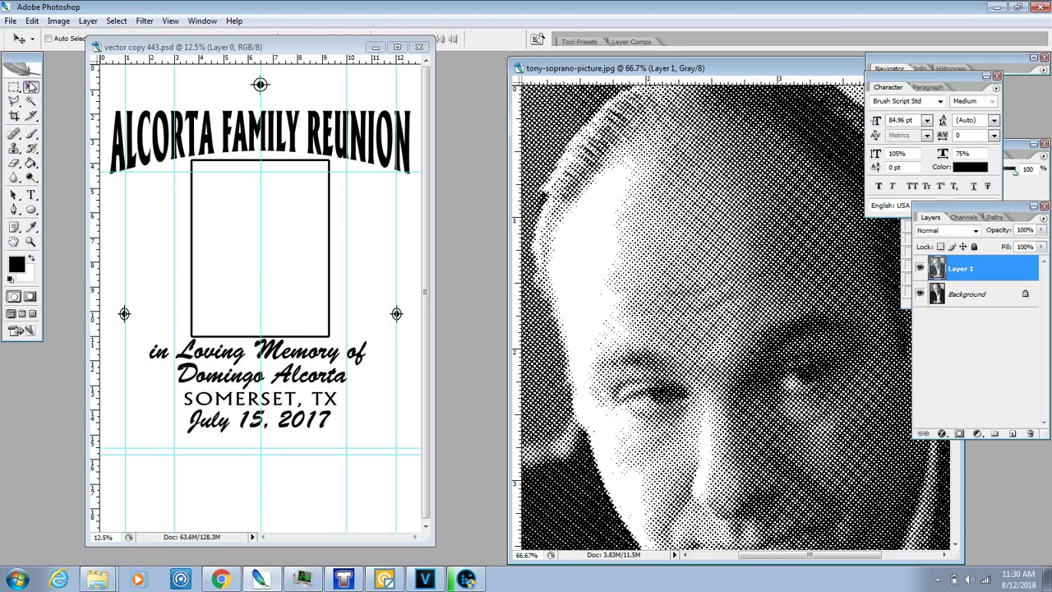
{"action": "left_click_drag", "start_coordinate": [288, 213], "coordinate": [235, 206]}
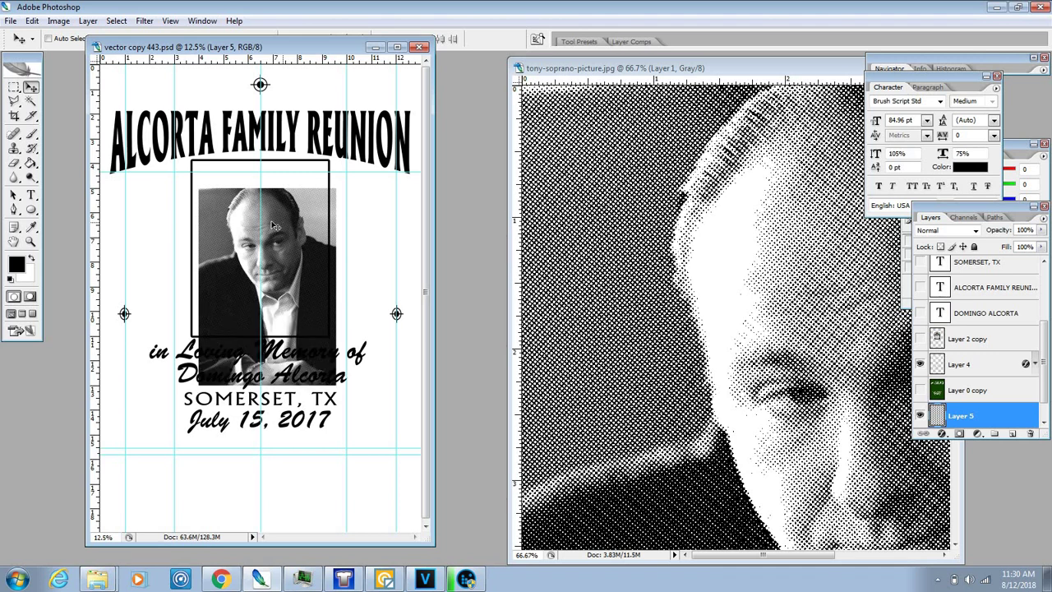
{"action": "mouse_move", "coordinate": [271, 208]}
{"action": "left_mouse_down"}
{"action": "mouse_move", "coordinate": [265, 191]}
{"action": "mouse_move", "coordinate": [275, 200]}
{"action": "left_mouse_up"}
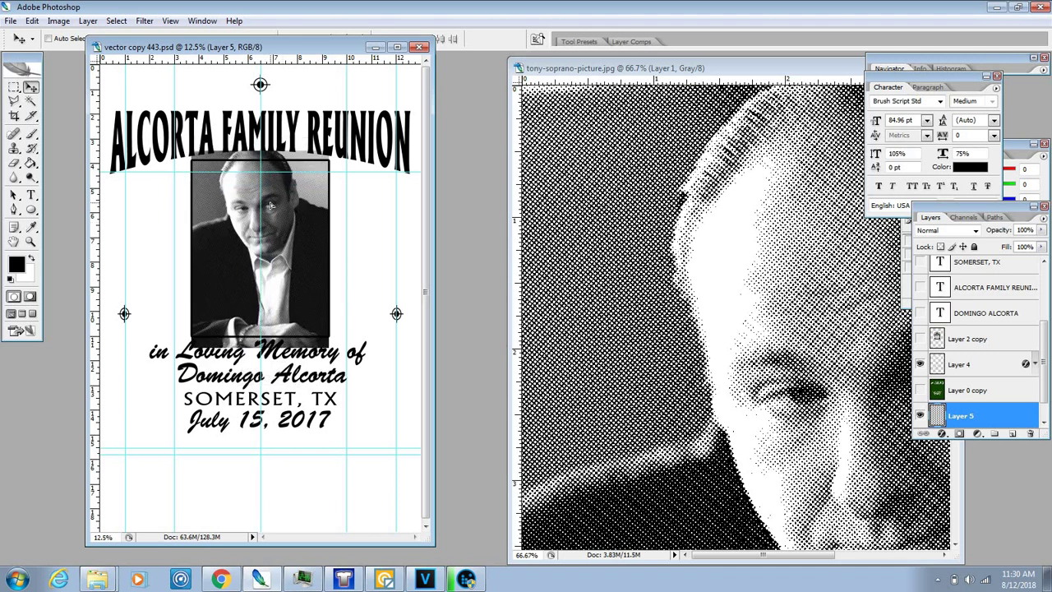
{"action": "left_click", "coordinate": [31, 20]}
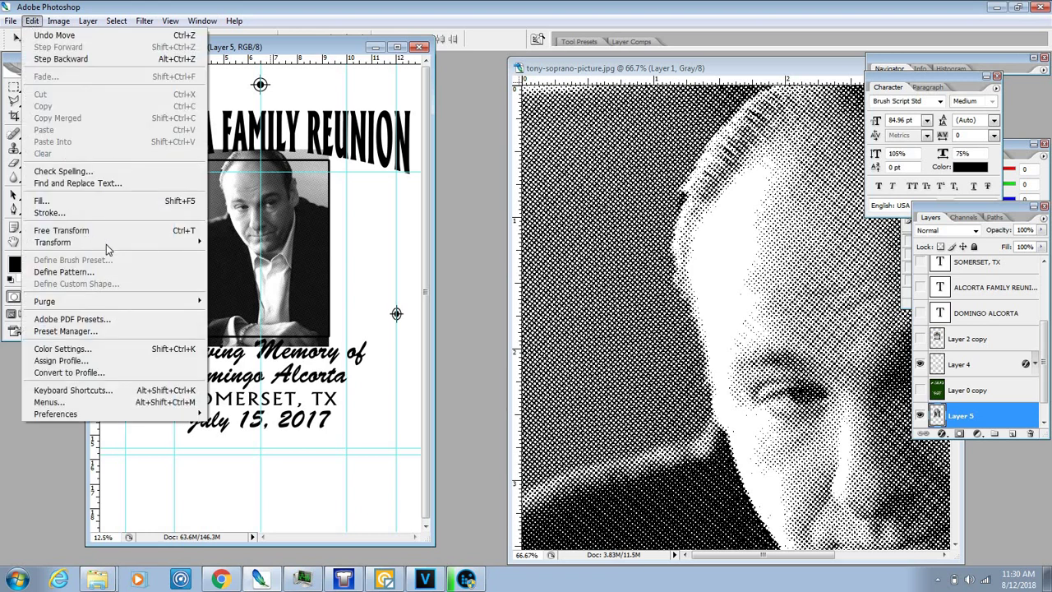
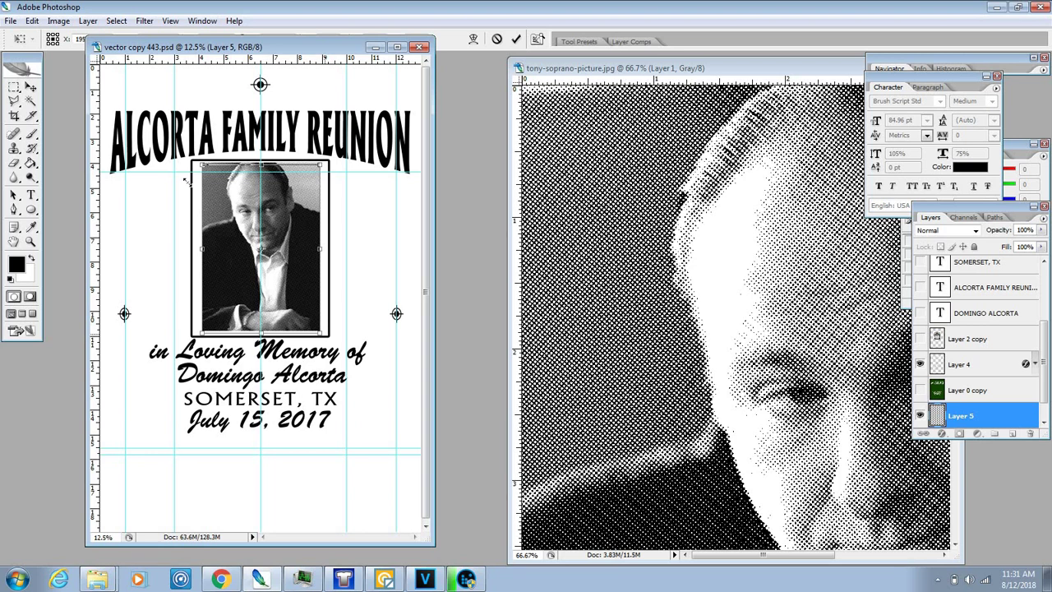
{"action": "key", "text": "Return"}
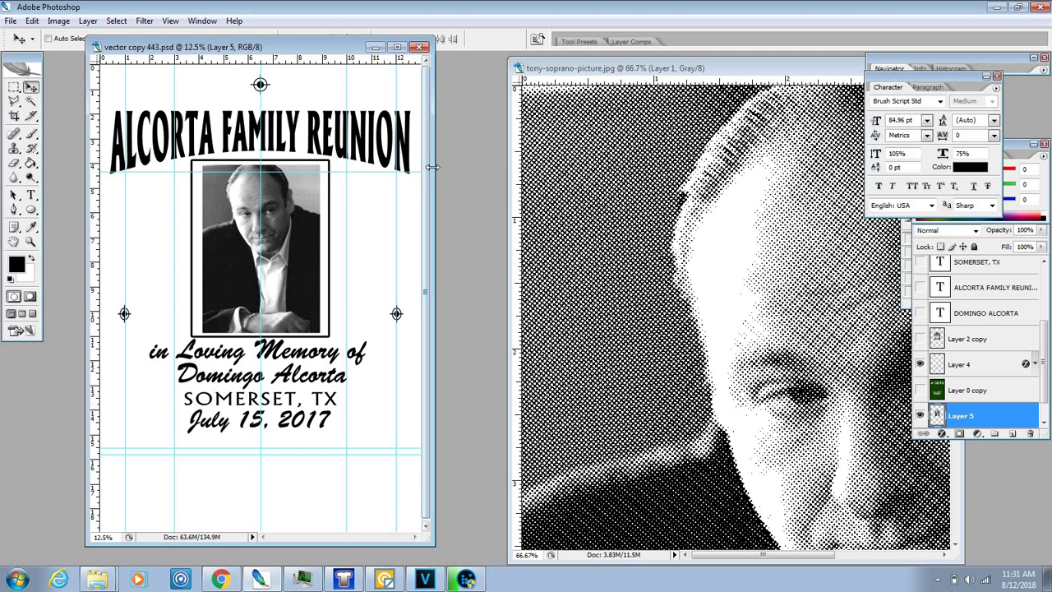
Widen the shirt design window and compare the design with the placed portrait layer hidden and shown
{"action": "left_click_drag", "start_coordinate": [432, 167], "coordinate": [556, 175]}
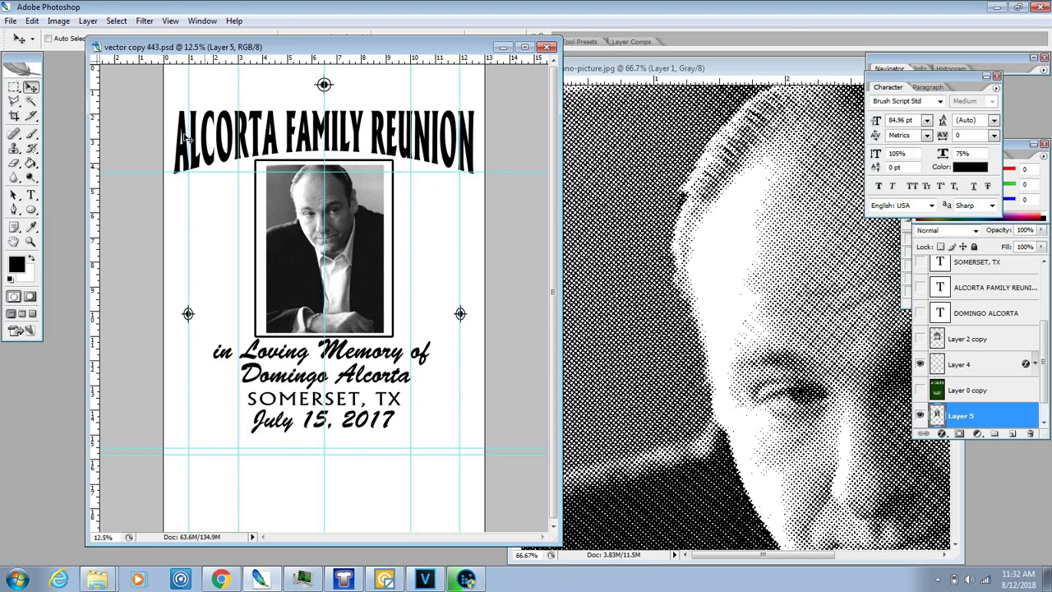
{"action": "left_click", "coordinate": [920, 416]}
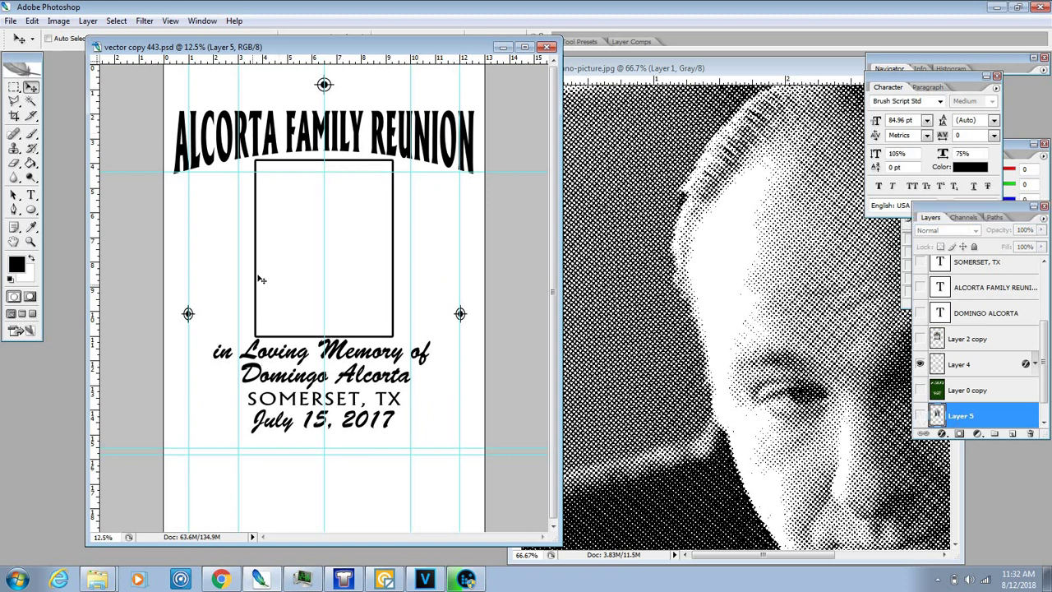
{"action": "left_click", "coordinate": [921, 417]}
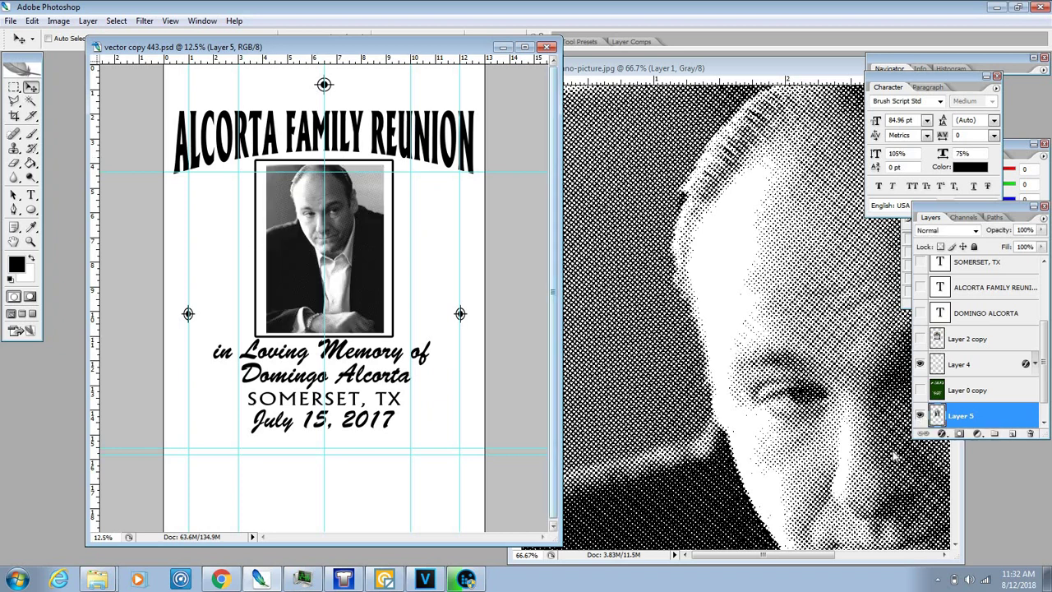
{"action": "left_click", "coordinate": [920, 417]}
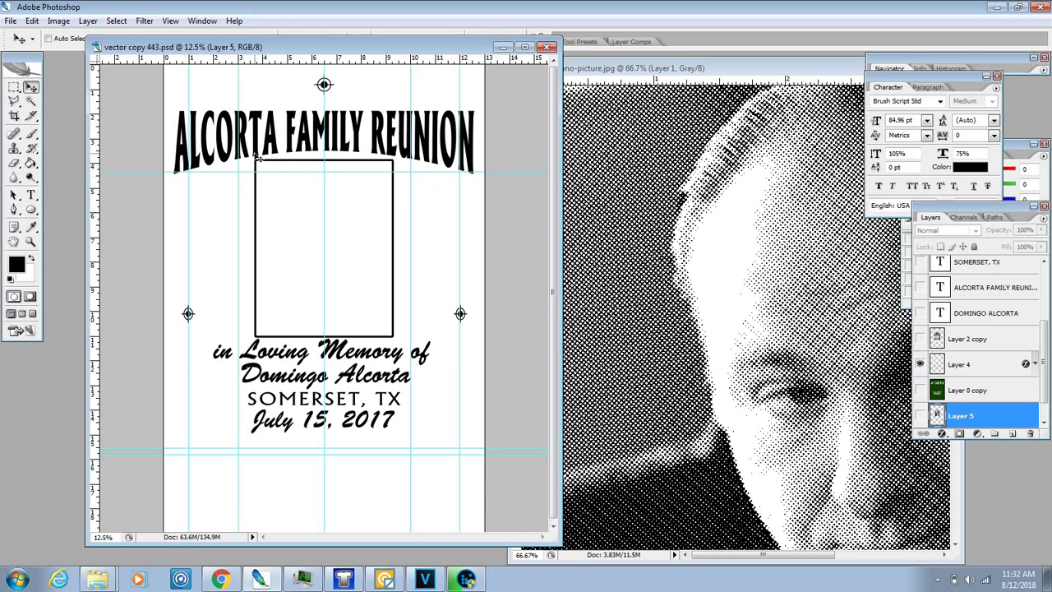
{"action": "left_click", "coordinate": [920, 416]}
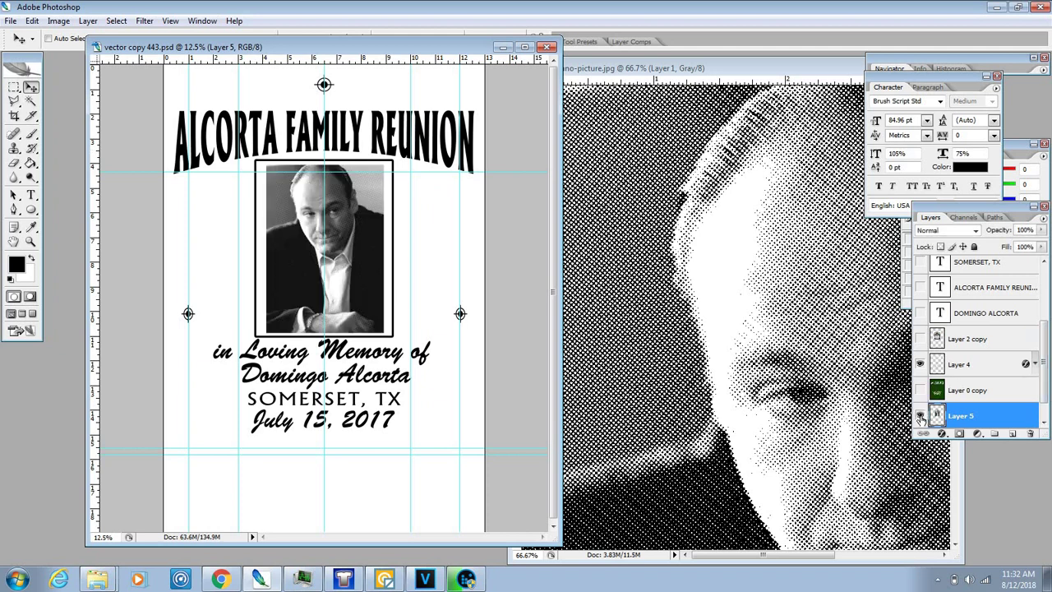
{"action": "left_click", "coordinate": [921, 416]}
{"action": "left_click", "coordinate": [921, 416]}
Examine the halftone dots on the placed portrait's face in the shirt design at magnifications up to 50%
{"action": "left_click", "coordinate": [31, 241]}
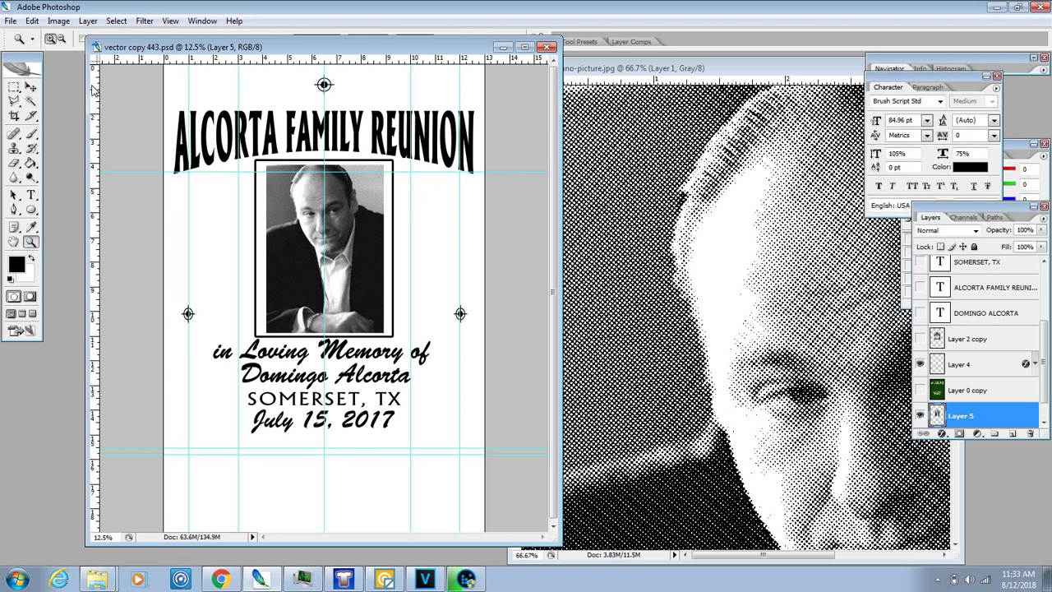
{"action": "left_click", "coordinate": [344, 193]}
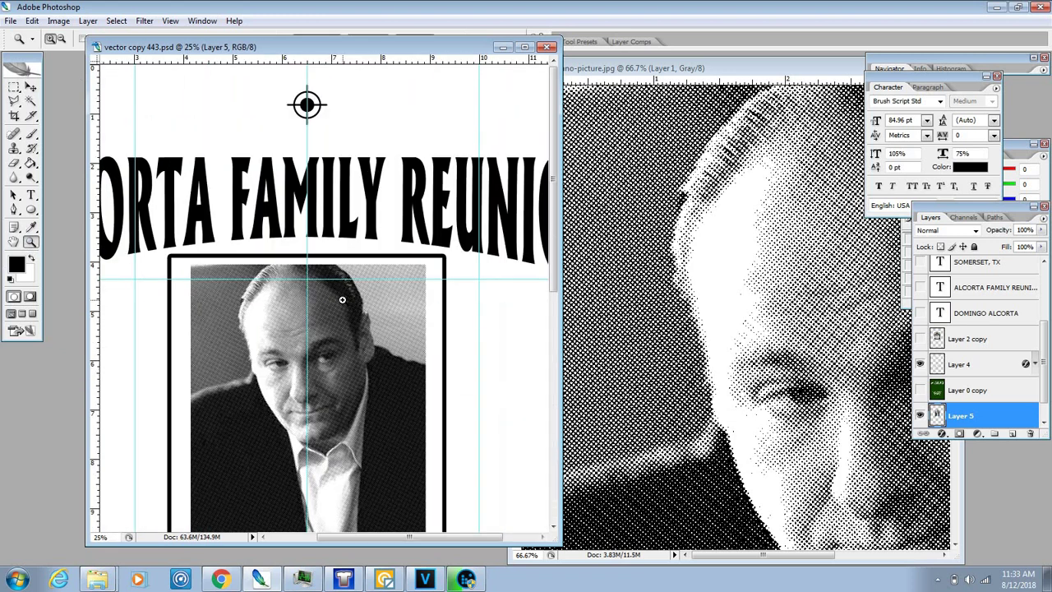
{"action": "left_click", "coordinate": [345, 361]}
{"action": "scroll", "coordinate": [345, 301], "scroll_direction": "down", "scroll_amount": 2}
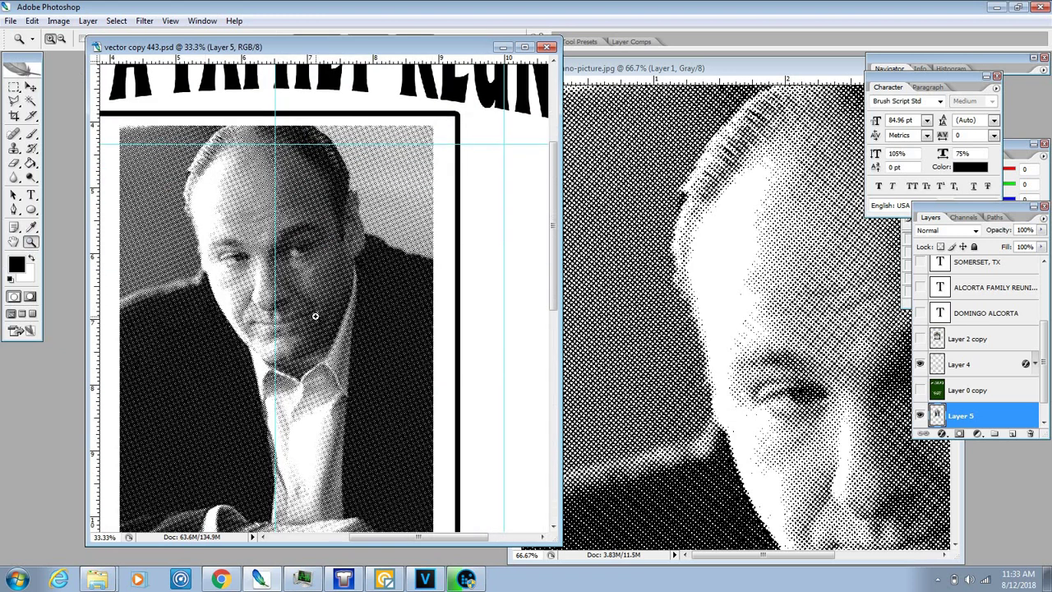
{"action": "left_click", "coordinate": [315, 316]}
{"action": "scroll", "coordinate": [374, 237], "scroll_direction": "up", "scroll_amount": 2}
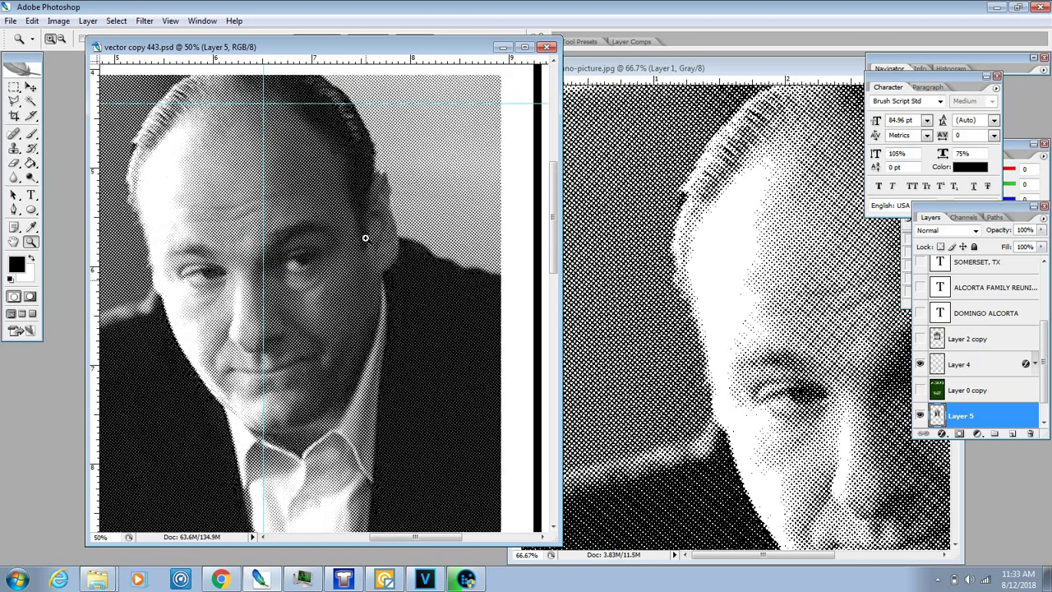